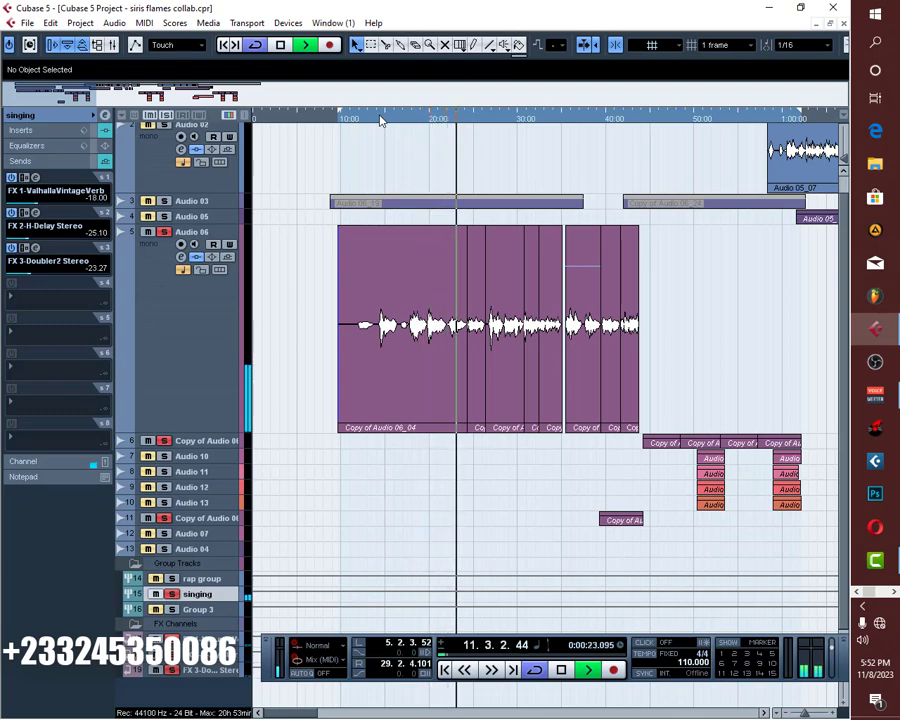
# Play the full mix through the opening section, selecting the Audio 06 track and closing the MannyM EQ window
pyautogui.scroll(1, 297, 256)
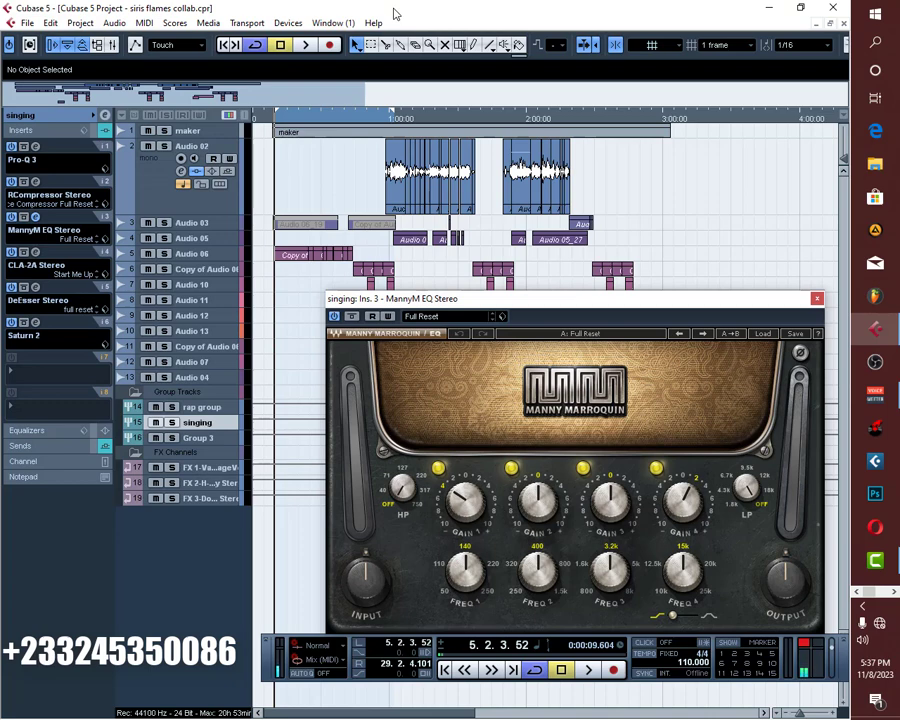
pyautogui.press('space')
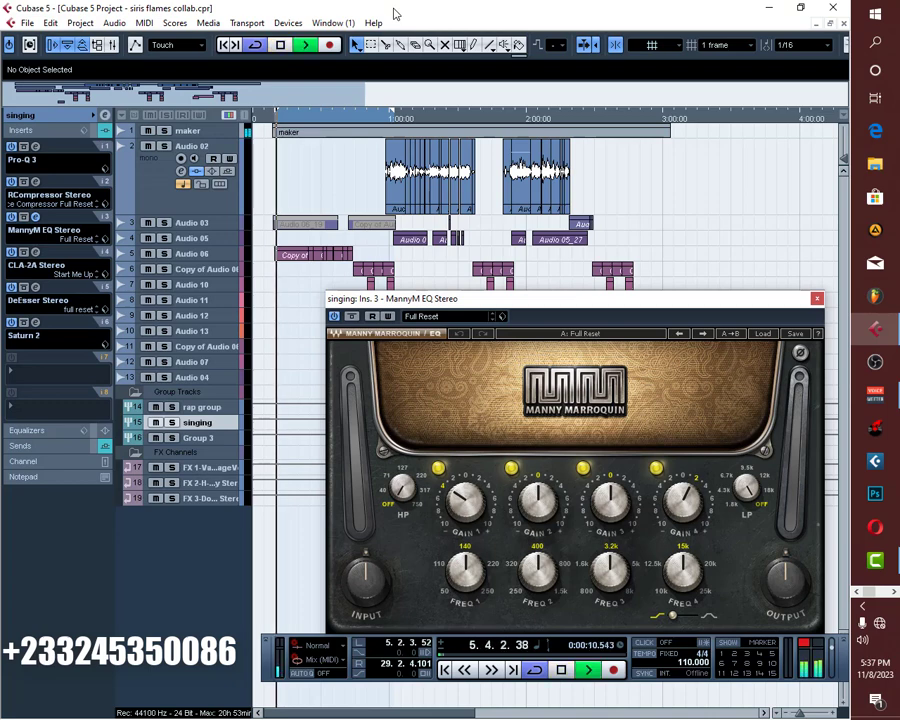
pyautogui.click(212, 258)
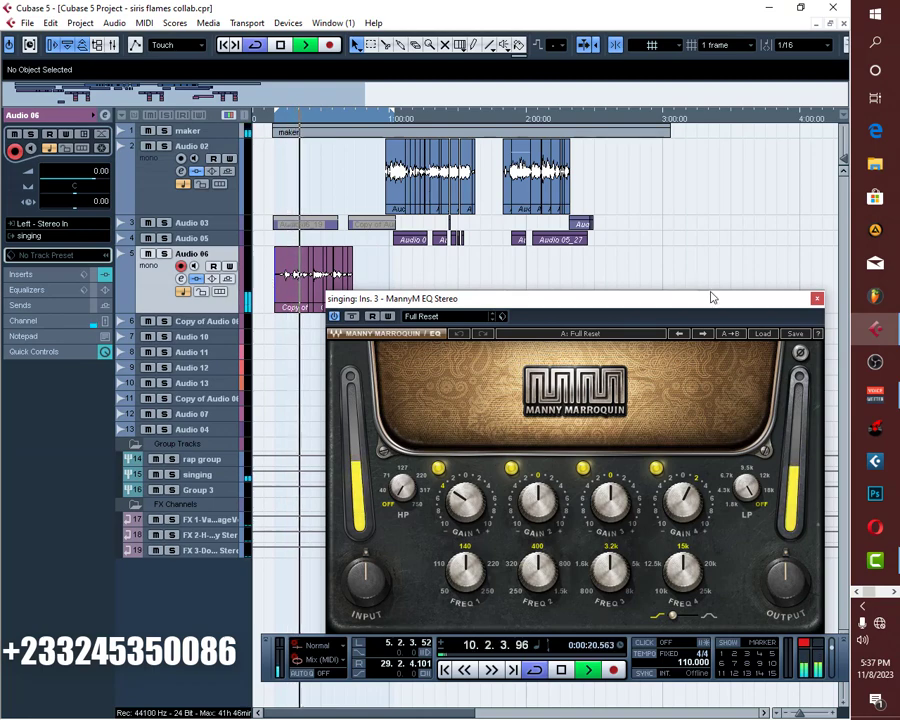
pyautogui.click(817, 298)
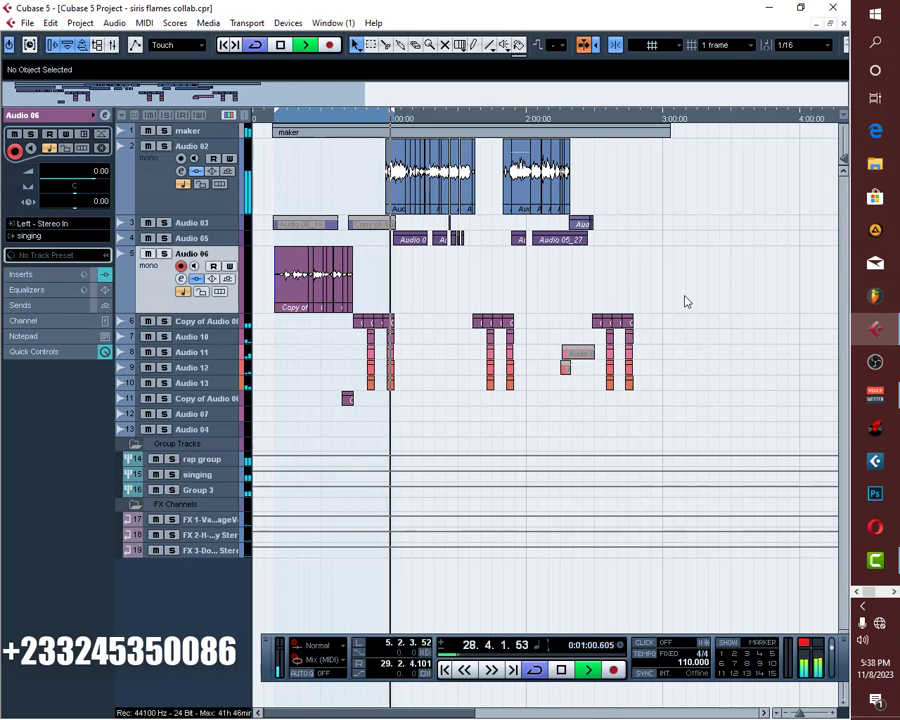
pyautogui.press('space')
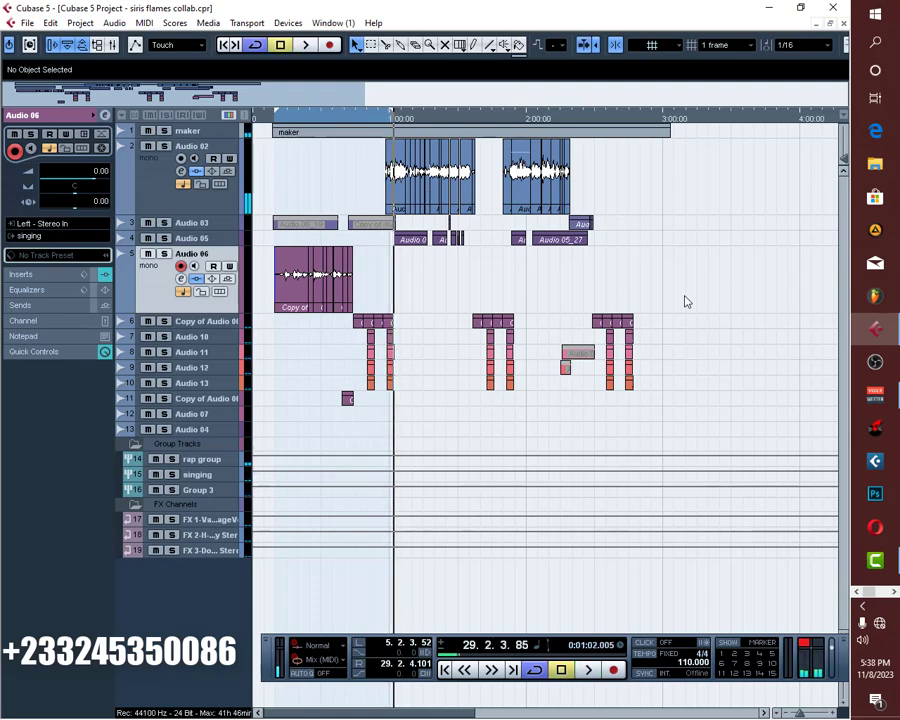
# Solo the singing group, play it from the opening vocal section and enlarge the Audio 06 track's height
pyautogui.click(171, 476)
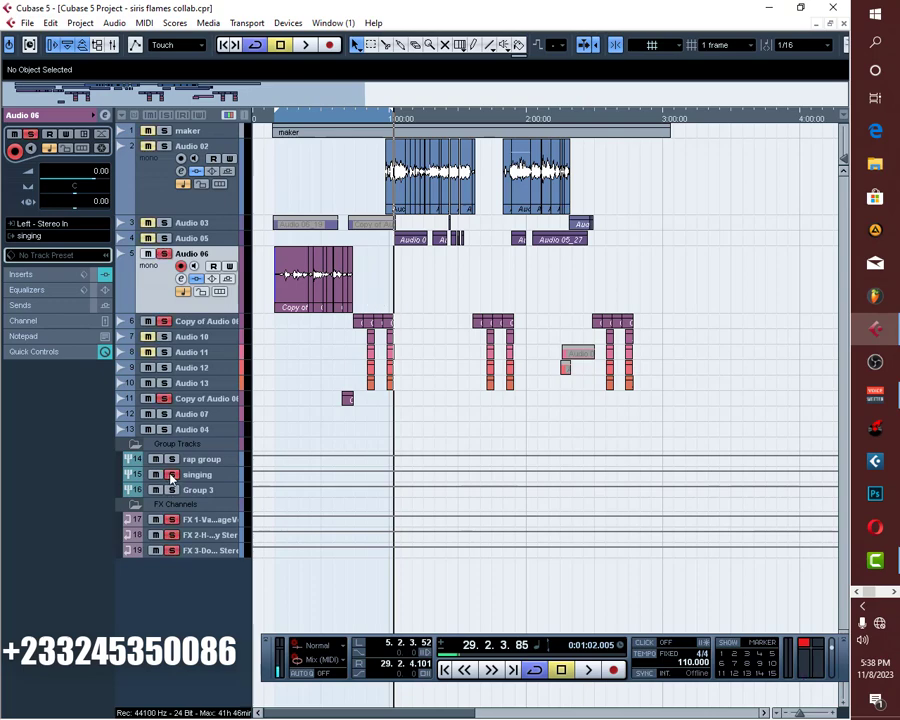
pyautogui.doubleClick(287, 121)
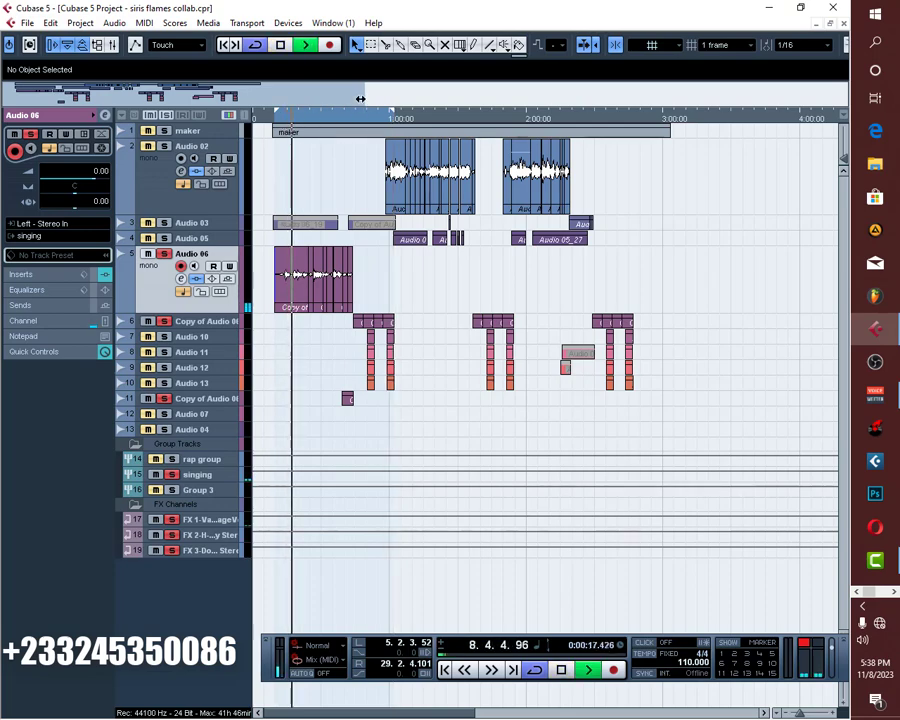
pyautogui.moveTo(361, 98); pyautogui.dragTo(176, 100)
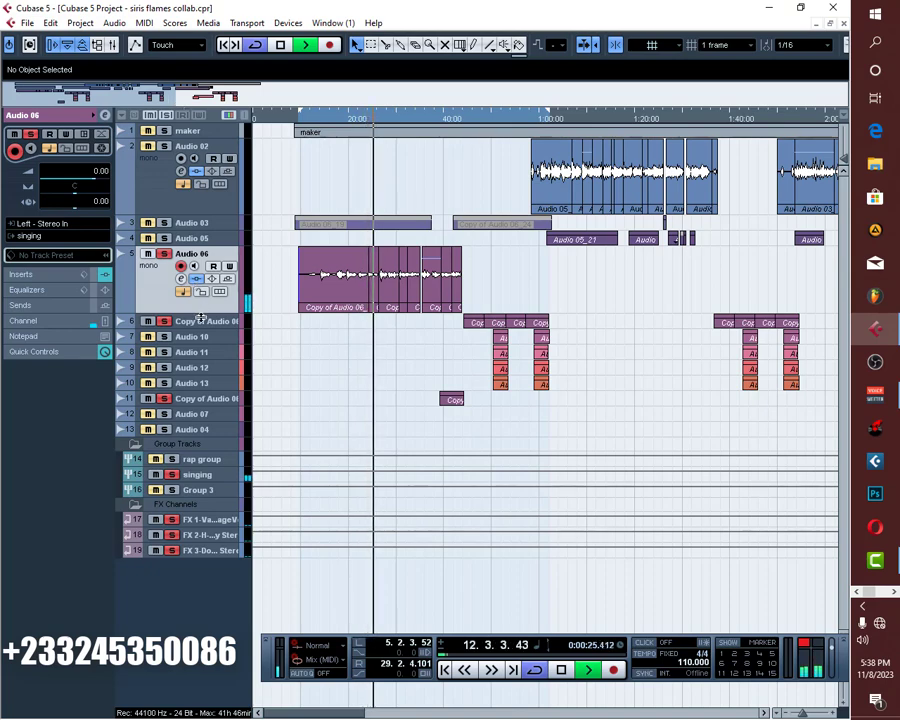
pyautogui.moveTo(200, 311); pyautogui.dragTo(200, 453)
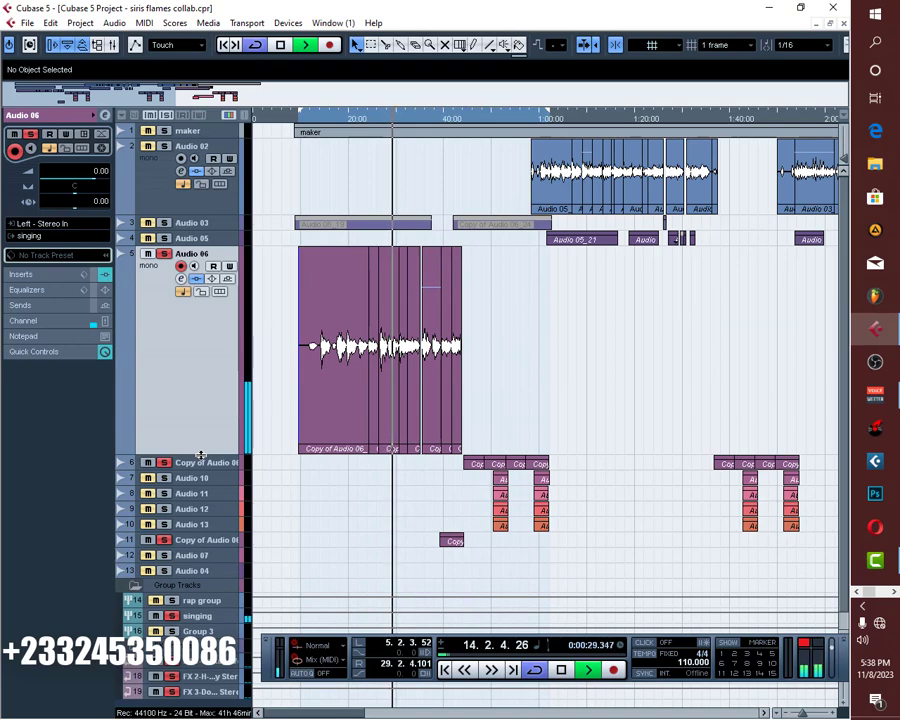
pyautogui.press('space')
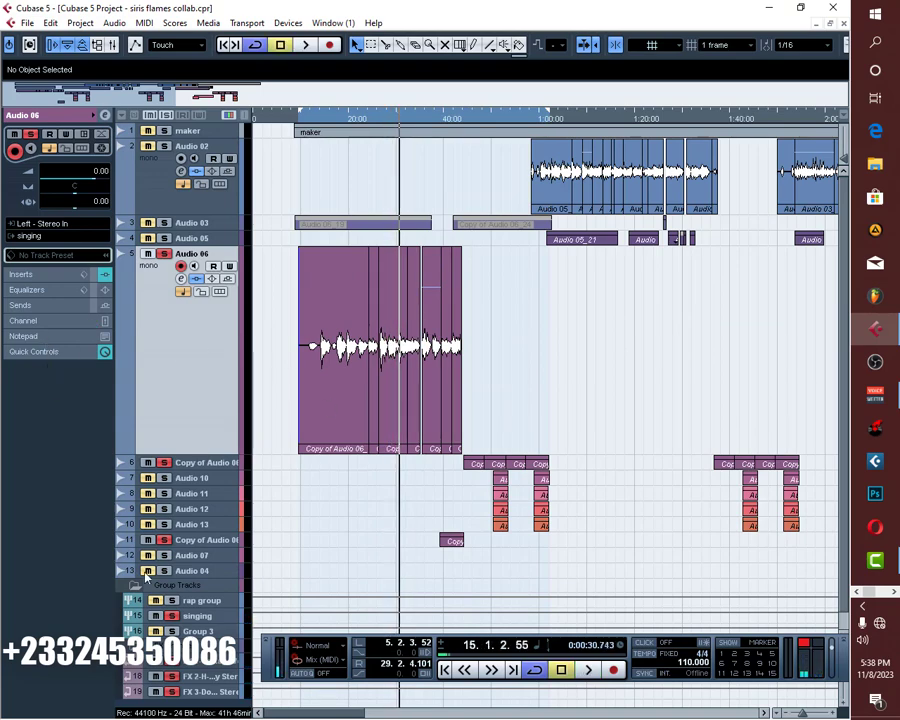
# Bypass all insert effects and all sends on the singing group
pyautogui.click(195, 615)
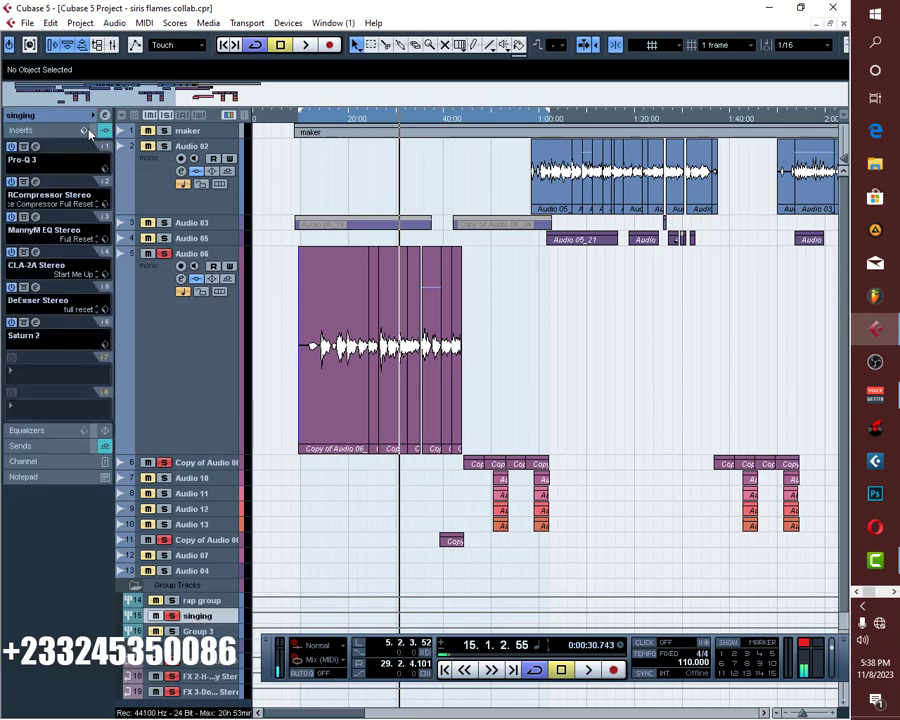
pyautogui.click(95, 130)
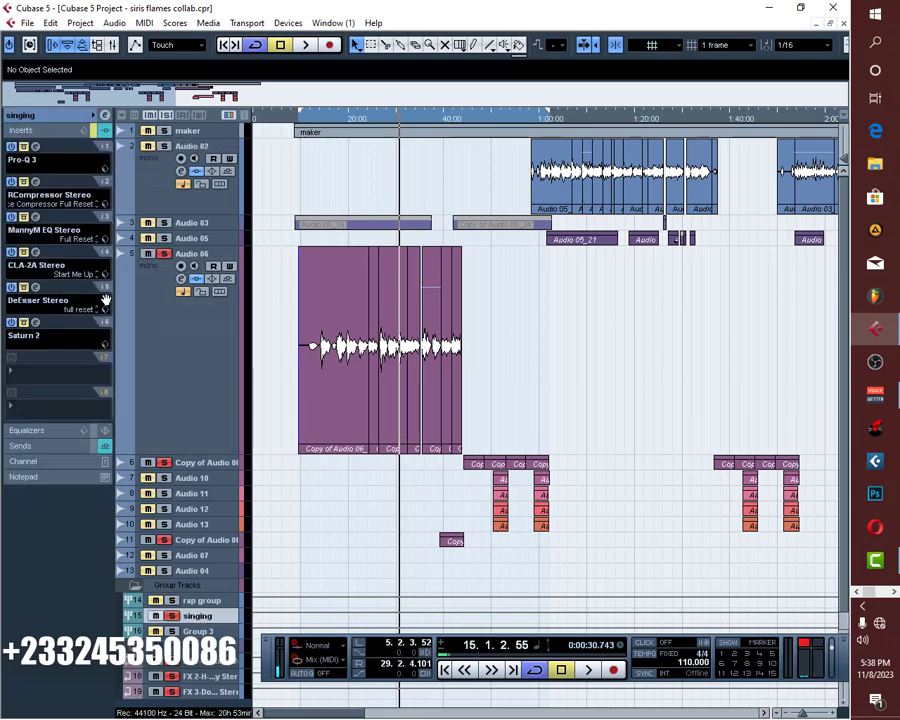
pyautogui.click(80, 450)
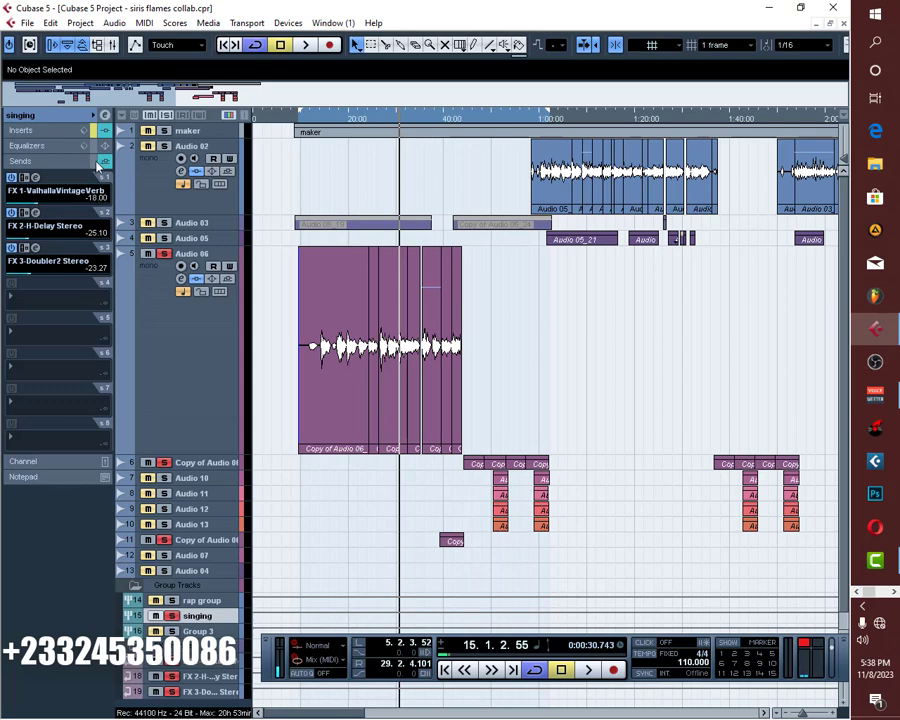
pyautogui.click(70, 117)
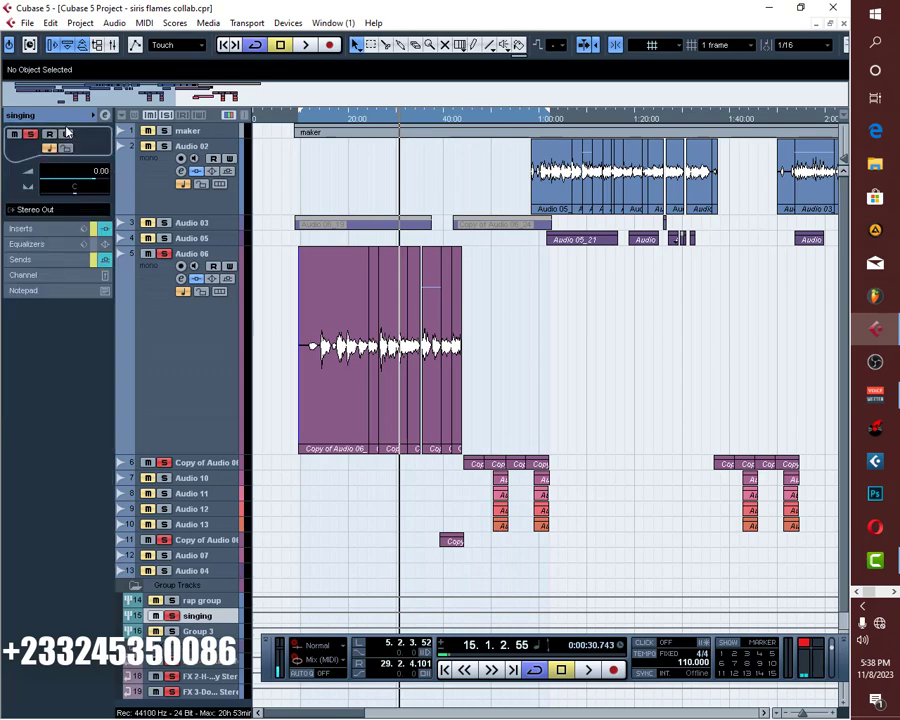
# Bypass all inserts on the Audio 06 track and play back its dry vocal from near the start
pyautogui.click(194, 420)
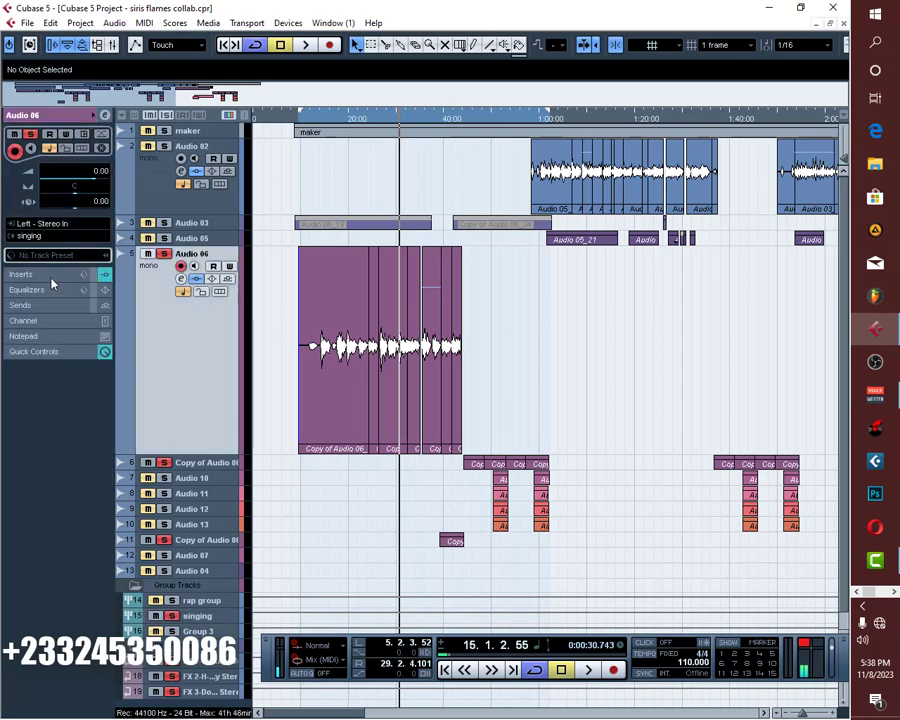
pyautogui.click(50, 276)
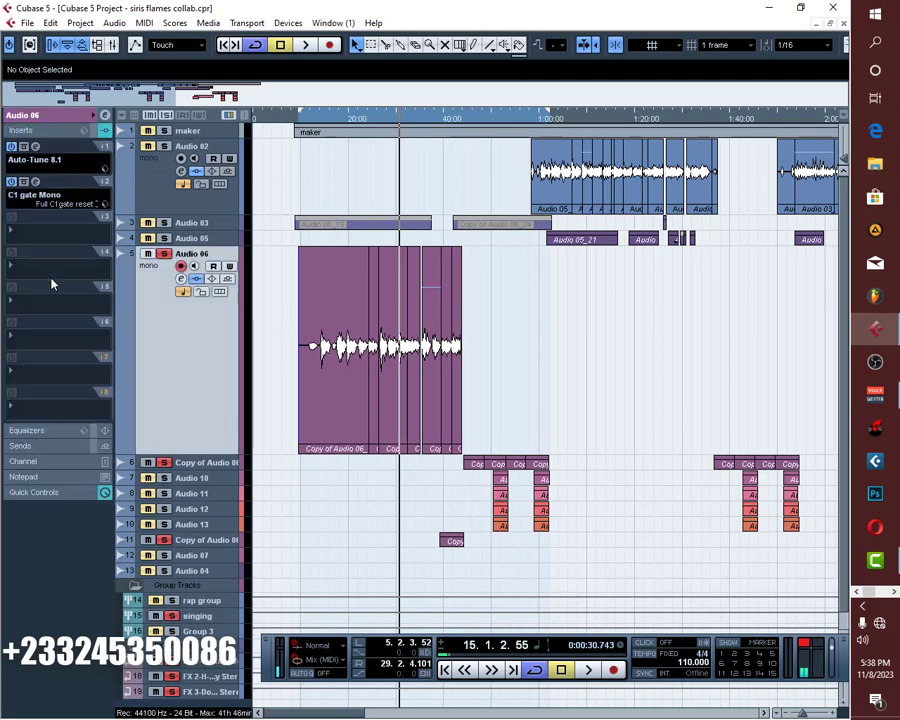
pyautogui.click(94, 130)
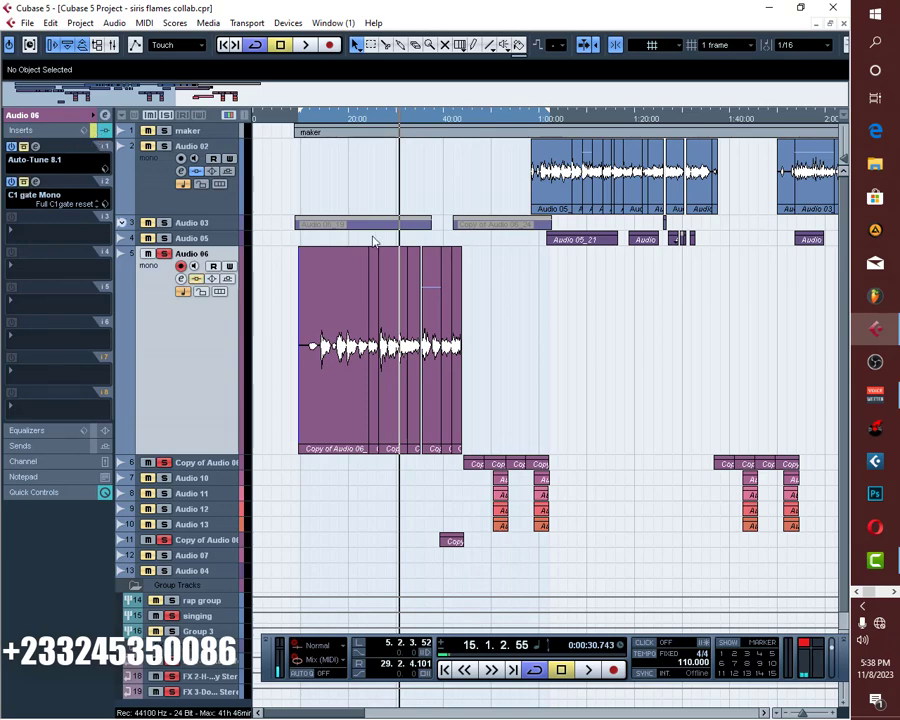
pyautogui.click(318, 120)
pyautogui.press('space')
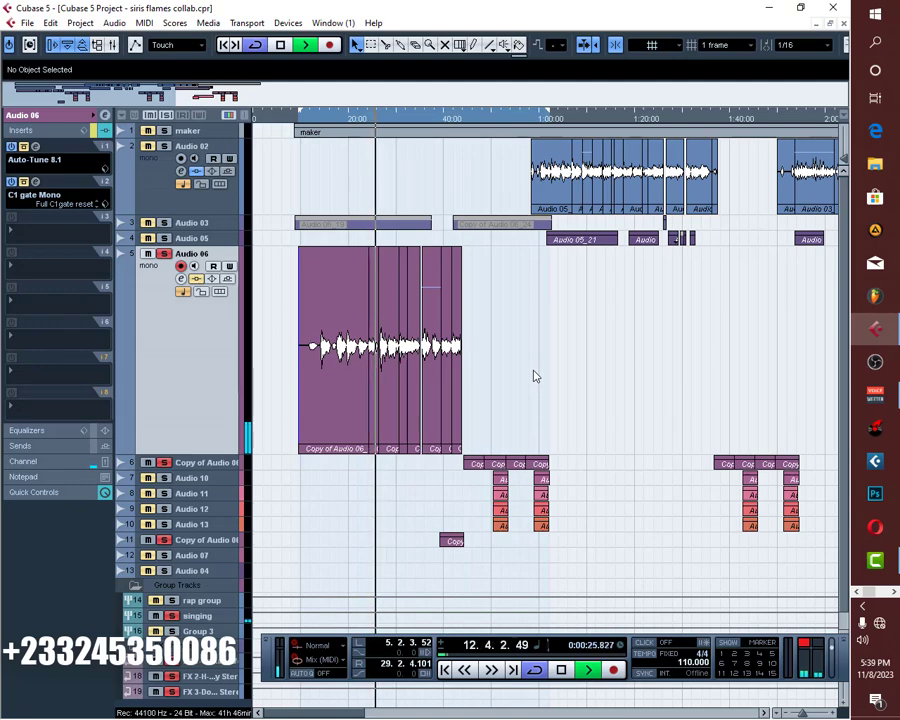
pyautogui.press('space')
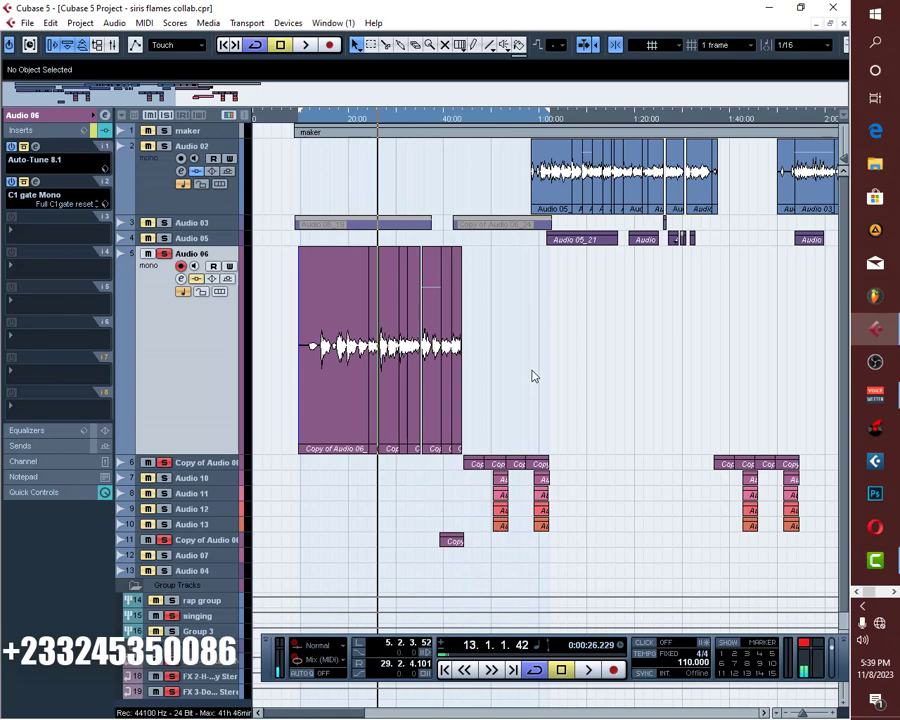
# Select all vocal clips on Audio 06 and examine their level differences with magnified waveforms
pyautogui.moveTo(587, 362); pyautogui.dragTo(268, 360)
pyautogui.click(620, 362)
pyautogui.moveTo(580, 357); pyautogui.dragTo(264, 360)
pyautogui.moveTo(845, 157)
pyautogui.mouseDown()
pyautogui.moveTo(844, 138)
pyautogui.moveTo(844, 152)
pyautogui.mouseUp()
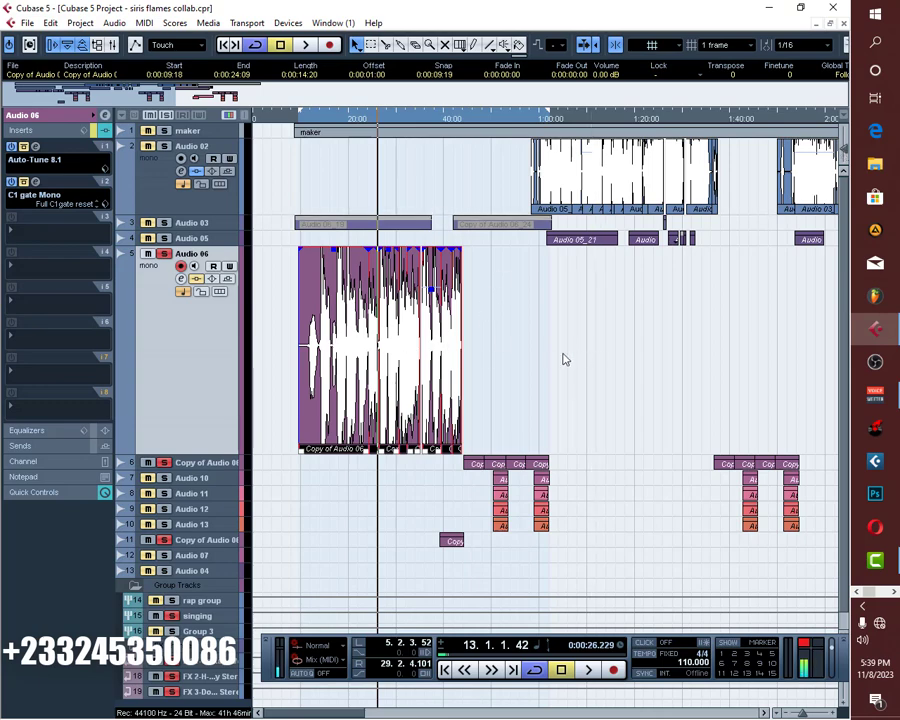
pyautogui.press('h')
pyautogui.press('h')
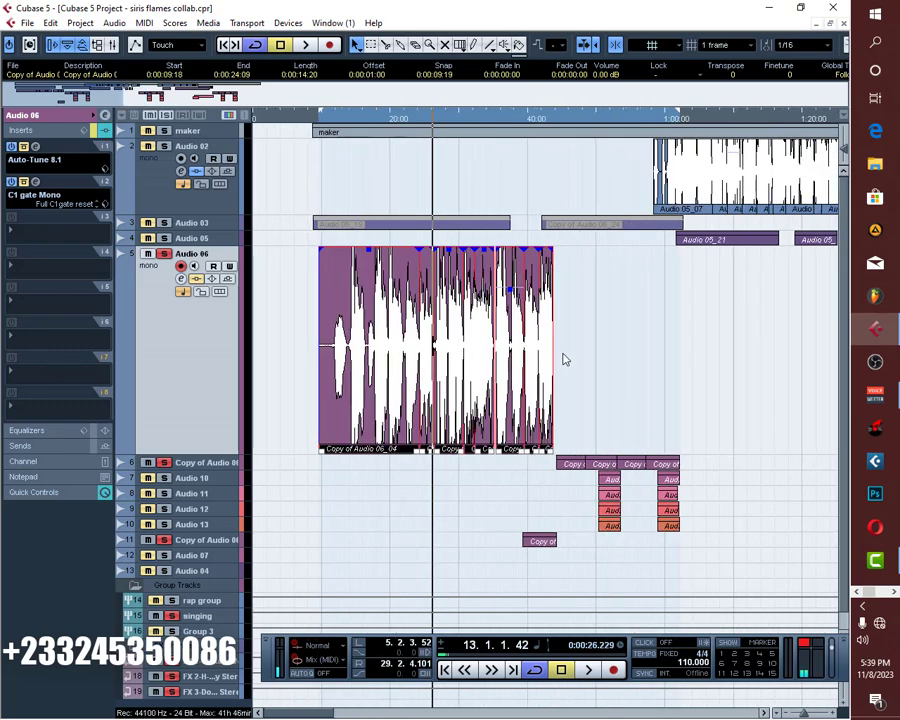
pyautogui.press('h')
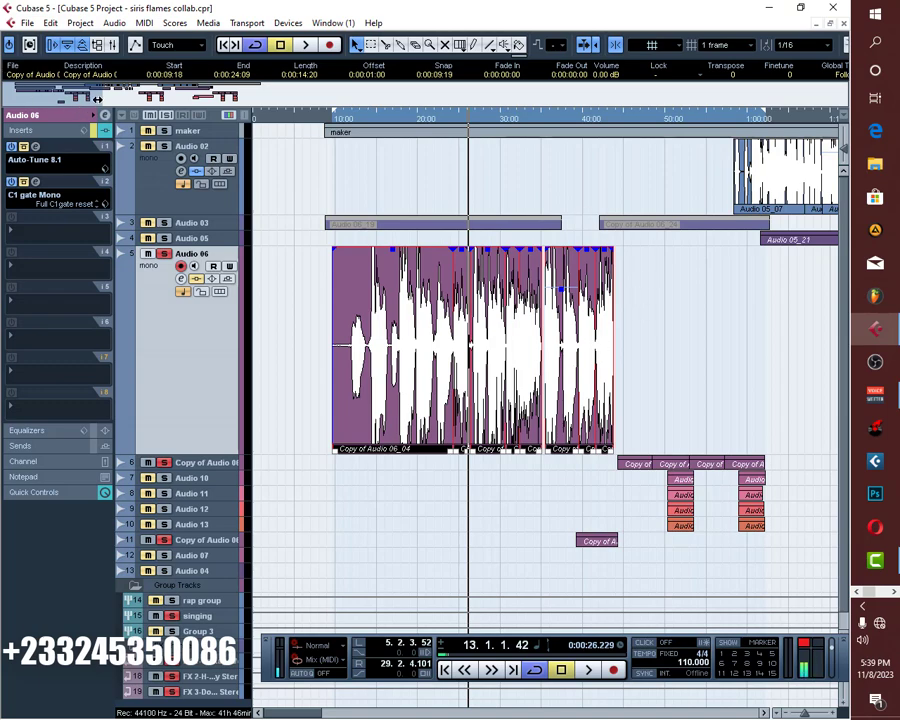
pyautogui.moveTo(97, 99); pyautogui.dragTo(91, 99)
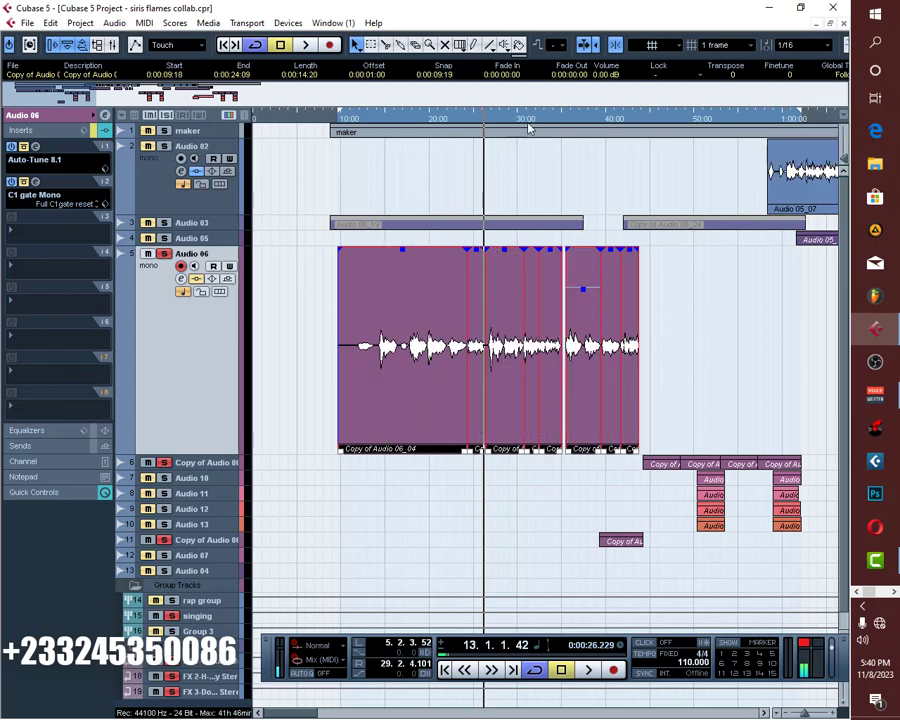
# Lower the selected Audio 06 clips' volume to -9.67 dB on the first clip, restore it to 0 dB and deselect the clips
pyautogui.moveTo(400, 247); pyautogui.dragTo(392, 381)
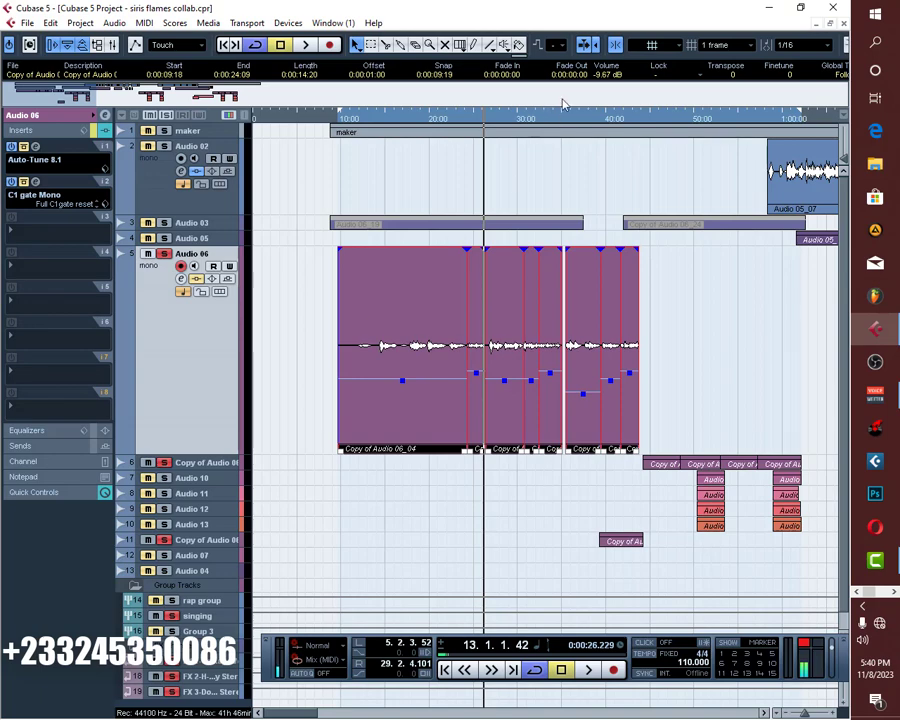
pyautogui.click(602, 76)
pyautogui.write('0')
pyautogui.press('Return')
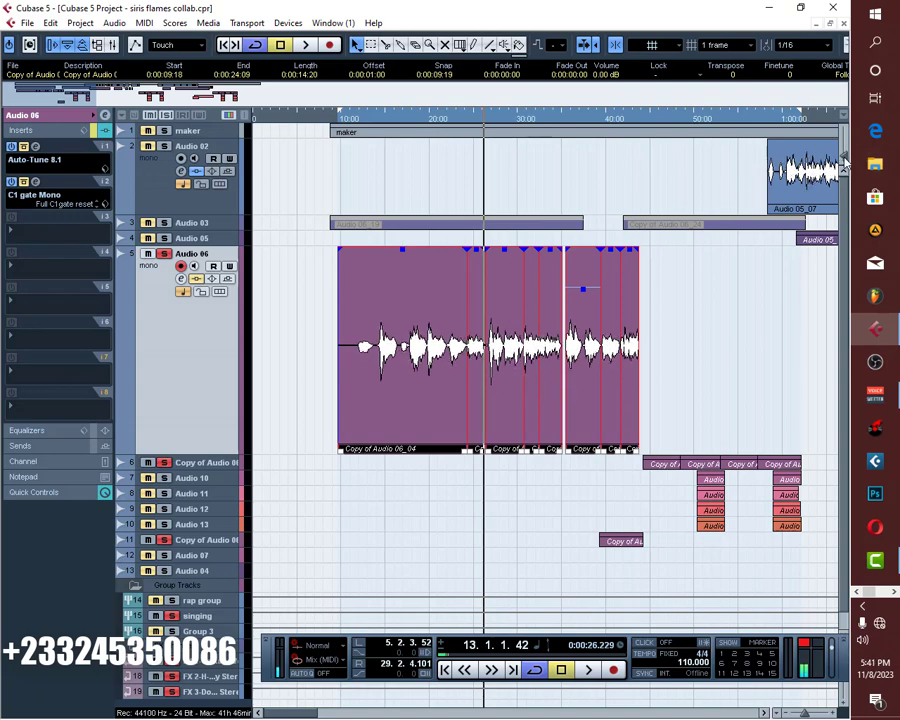
pyautogui.click(716, 351)
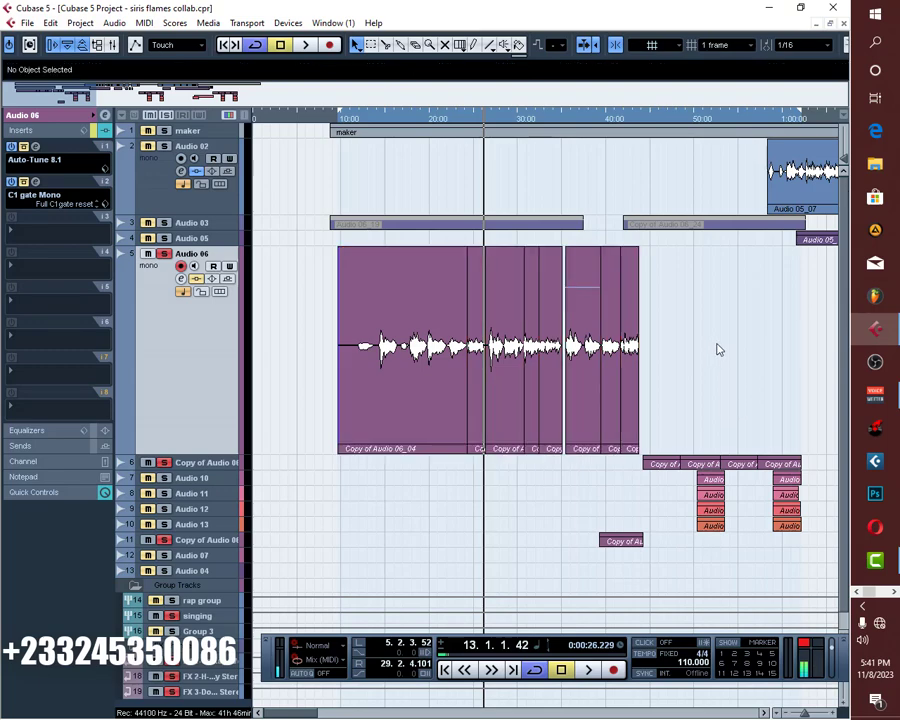
# Reactivate Auto-Tune 8.1 on Audio 06 and review its key and scale settings against the vocal clips before closing it
pyautogui.click(37, 146)
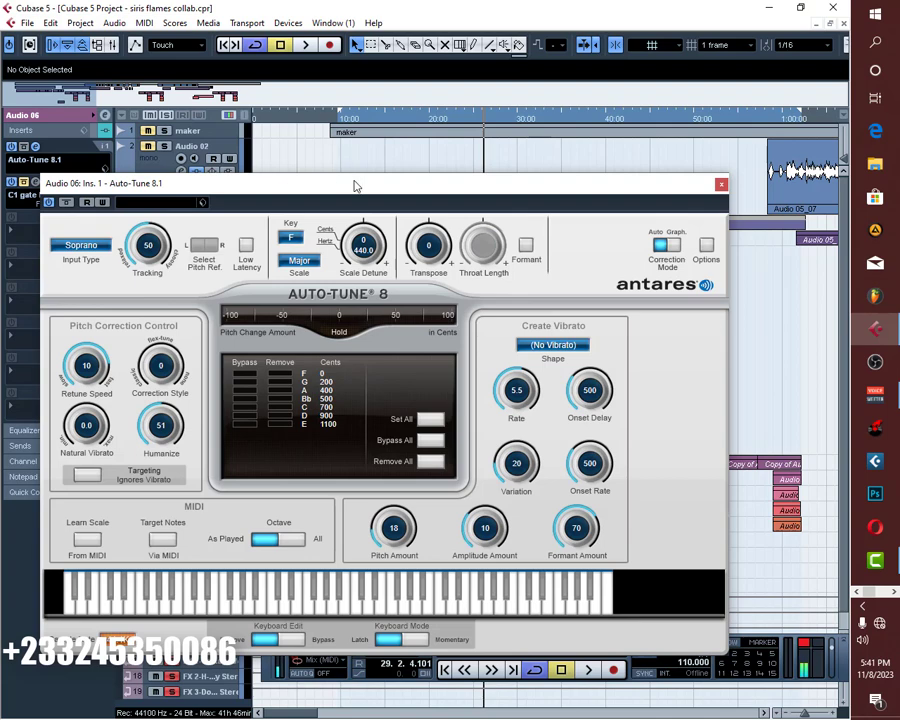
pyautogui.moveTo(354, 192); pyautogui.dragTo(358, 455)
pyautogui.click(585, 310)
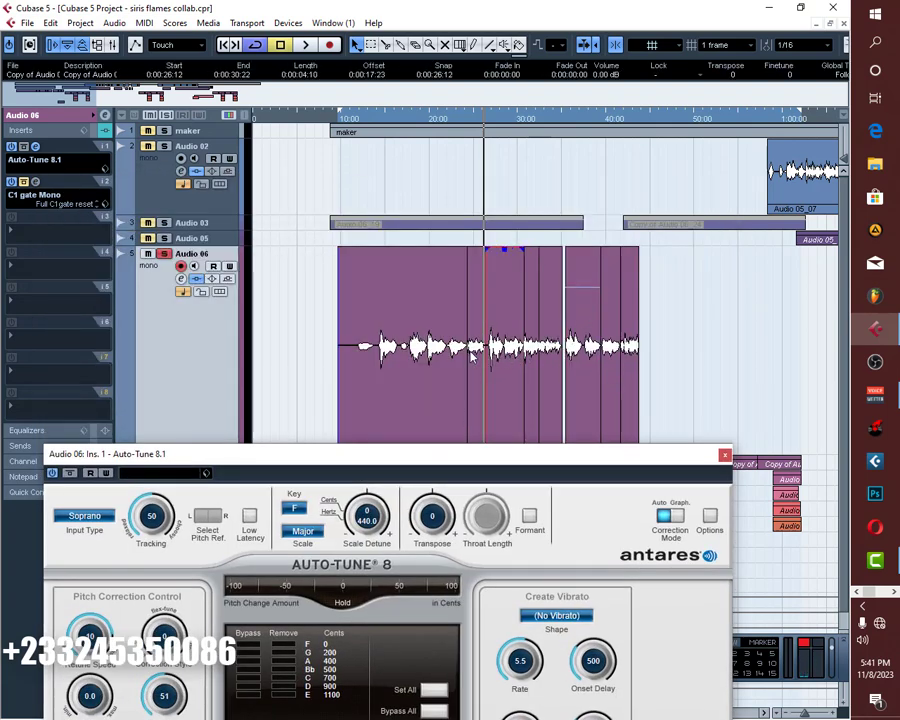
pyautogui.click(472, 352)
pyautogui.click(588, 330)
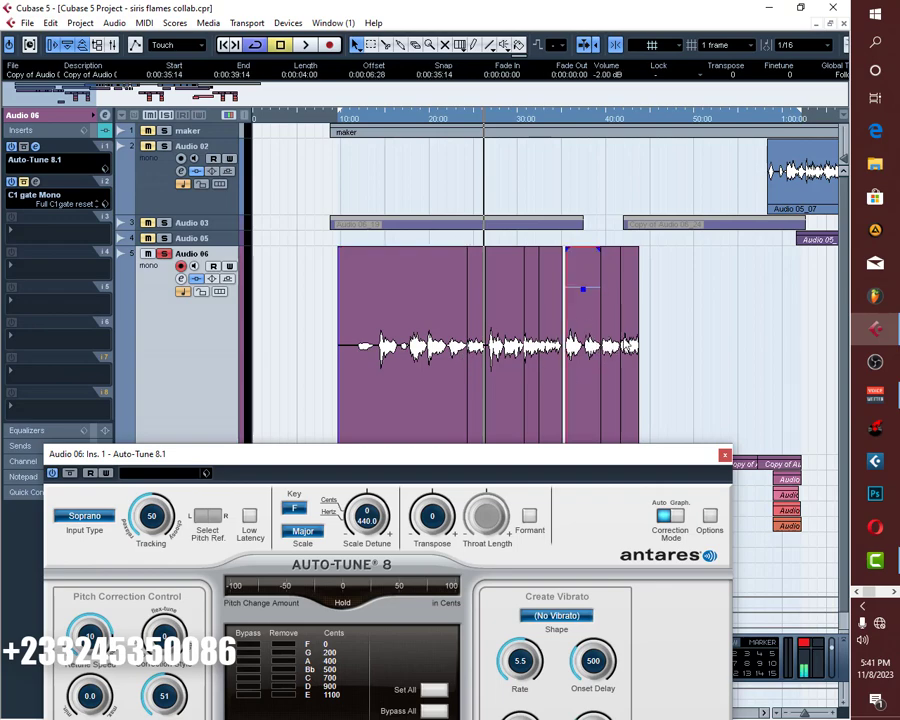
pyautogui.scroll(-1, 690, 325)
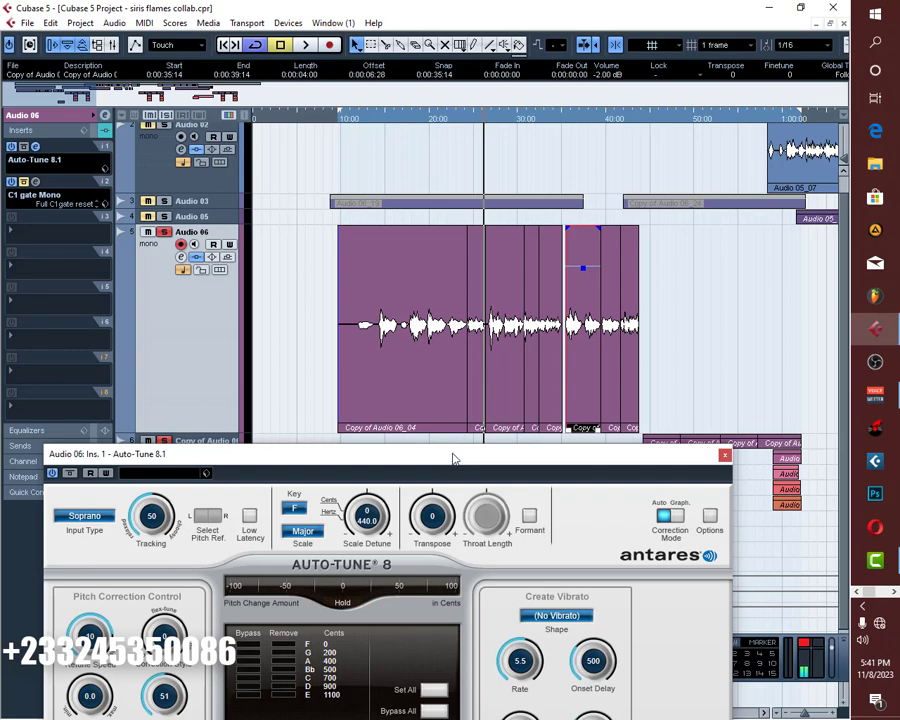
pyautogui.moveTo(453, 458); pyautogui.dragTo(528, 272)
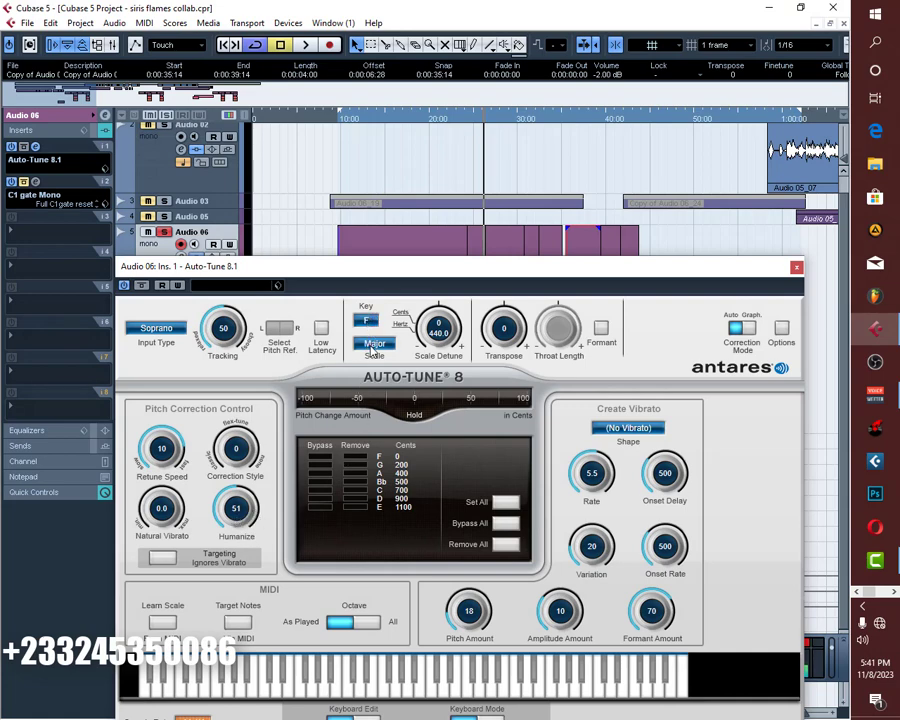
pyautogui.click(797, 267)
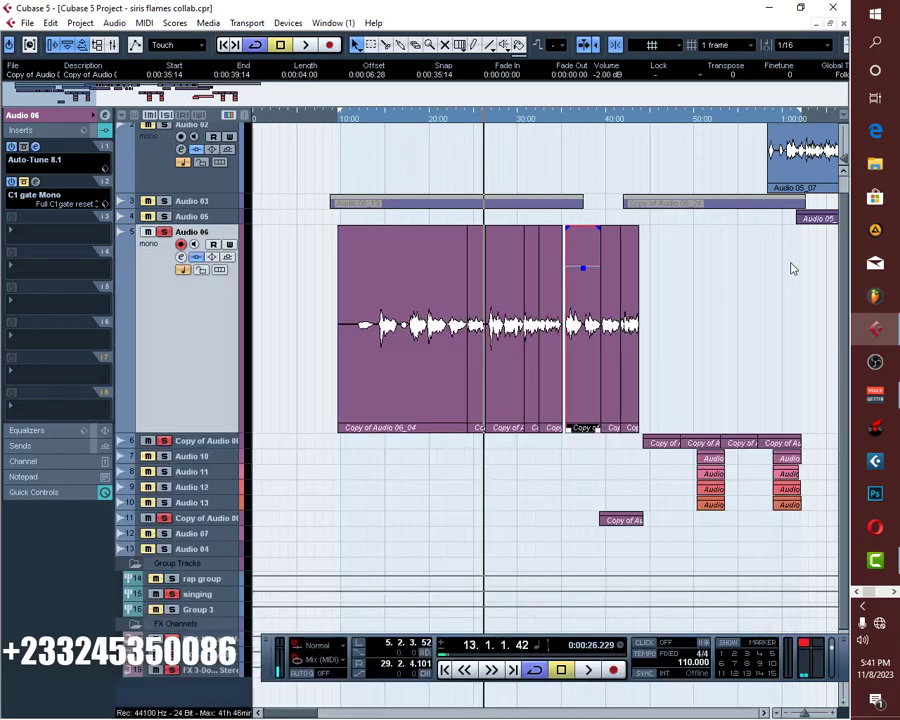
pyautogui.click(734, 278)
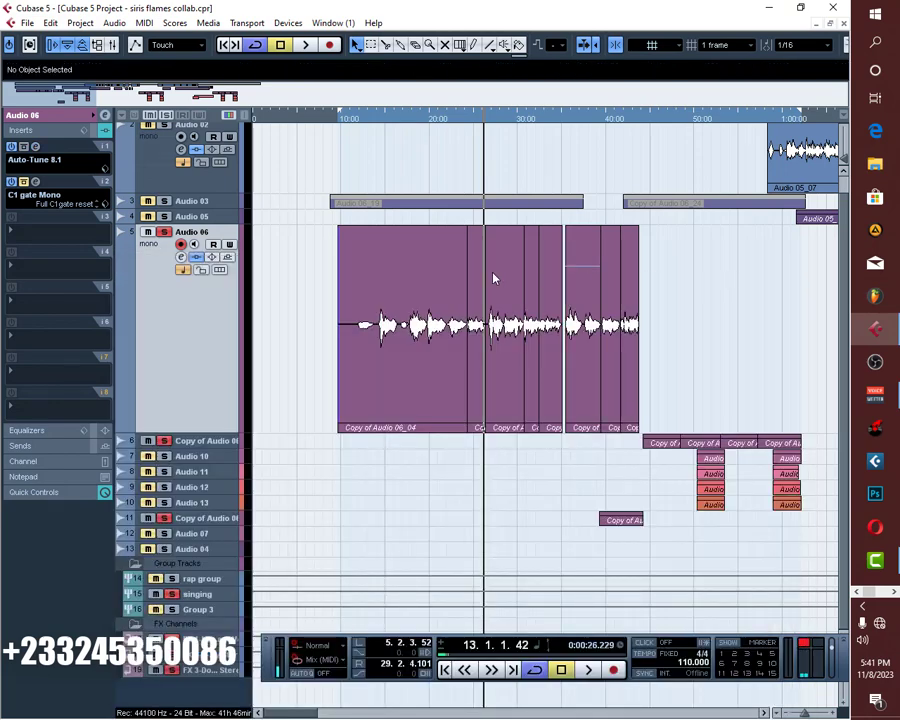
# Reactivate the C1 gate on Audio 06 and open its settings for review
pyautogui.click(35, 181)
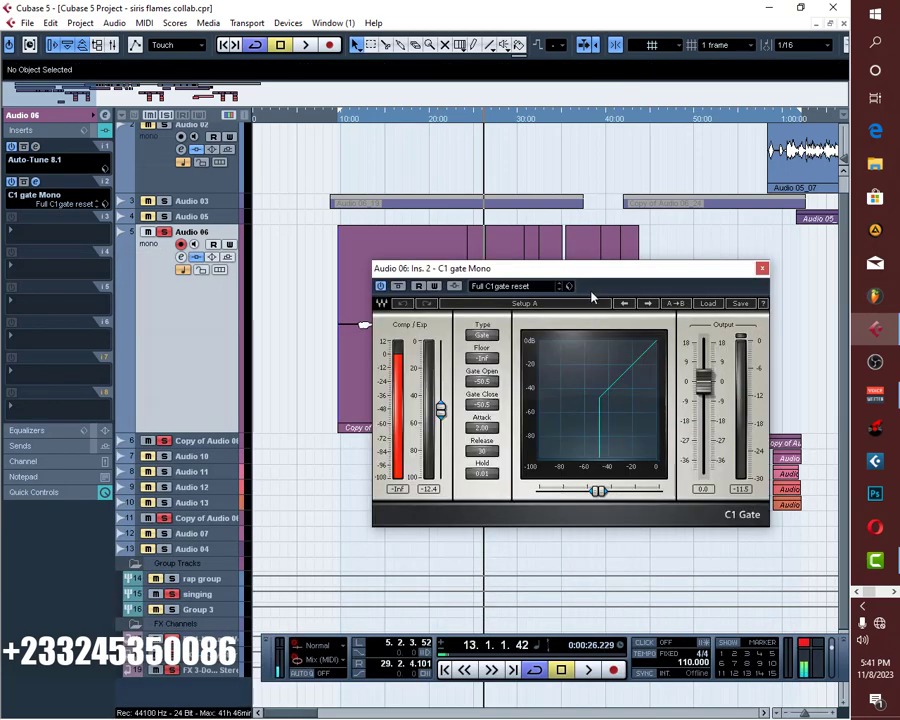
pyautogui.moveTo(590, 280); pyautogui.dragTo(569, 330)
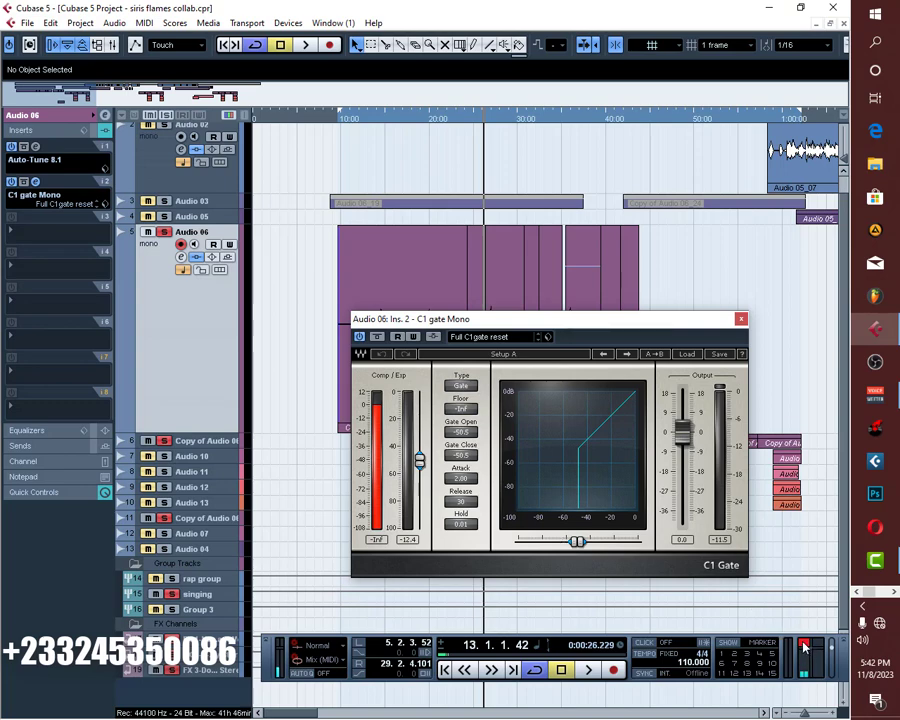
# Close the C1 gate settings and display the insert effects of the singing group track
pyautogui.click(741, 318)
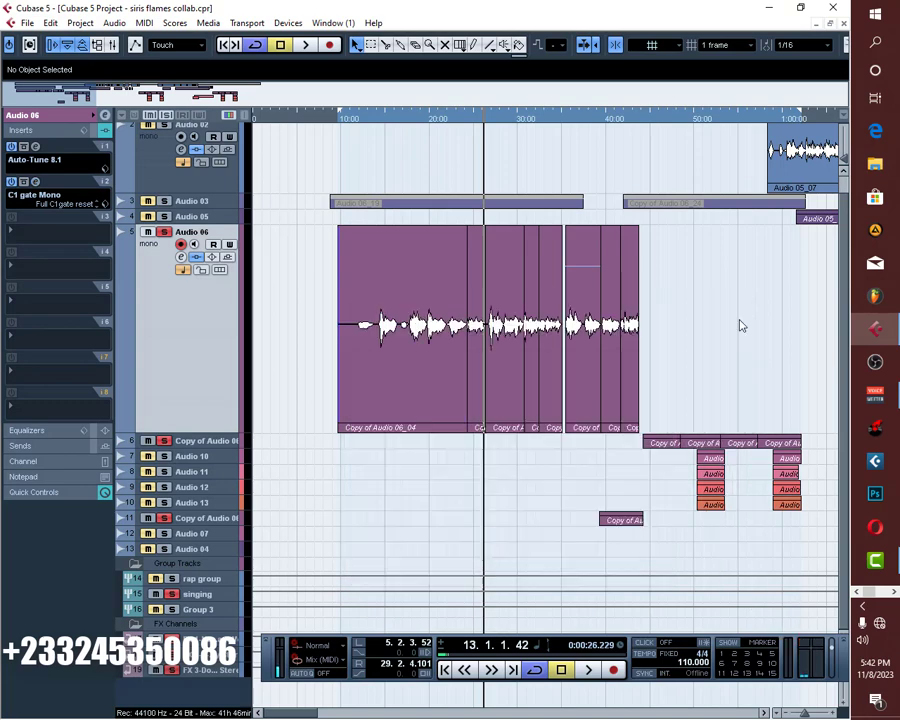
pyautogui.click(214, 597)
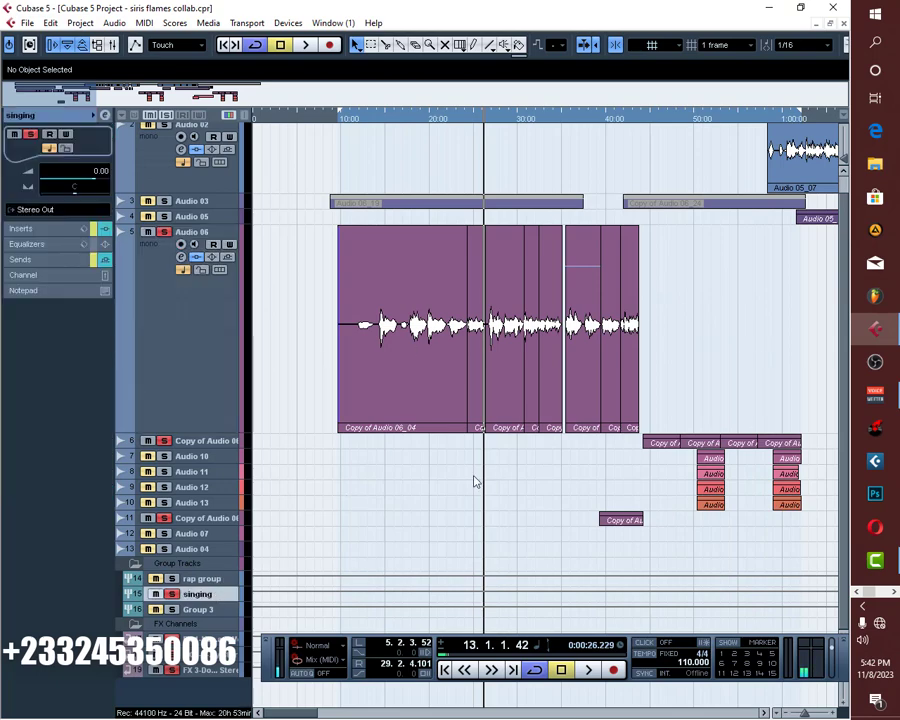
pyautogui.click(62, 229)
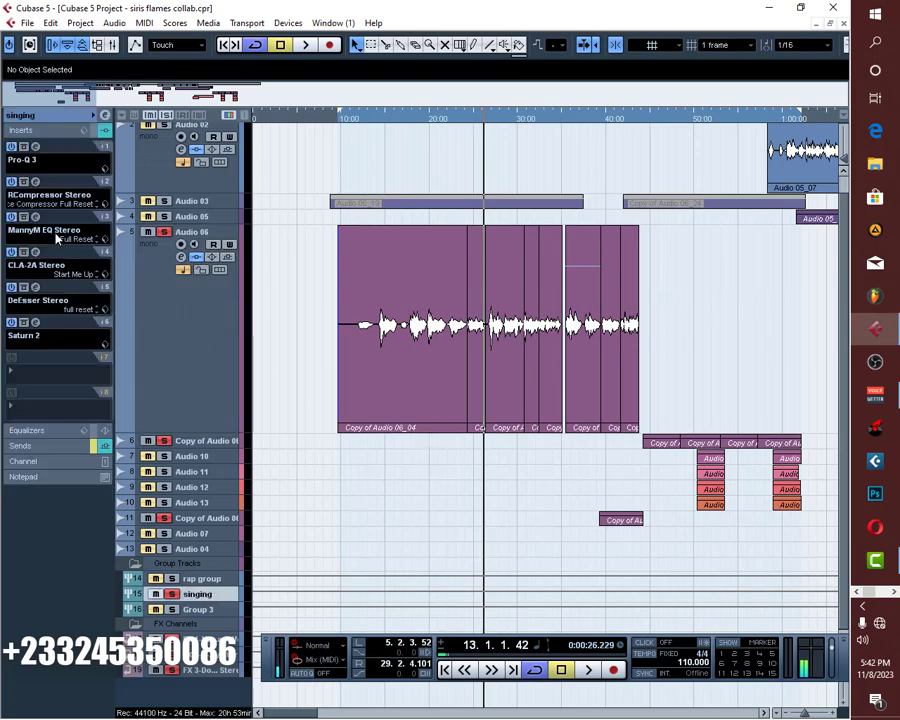
# Open Pro-Q 3 on the singing group and play the vocal while watching its EQ curve and spectrum
pyautogui.click(35, 149)
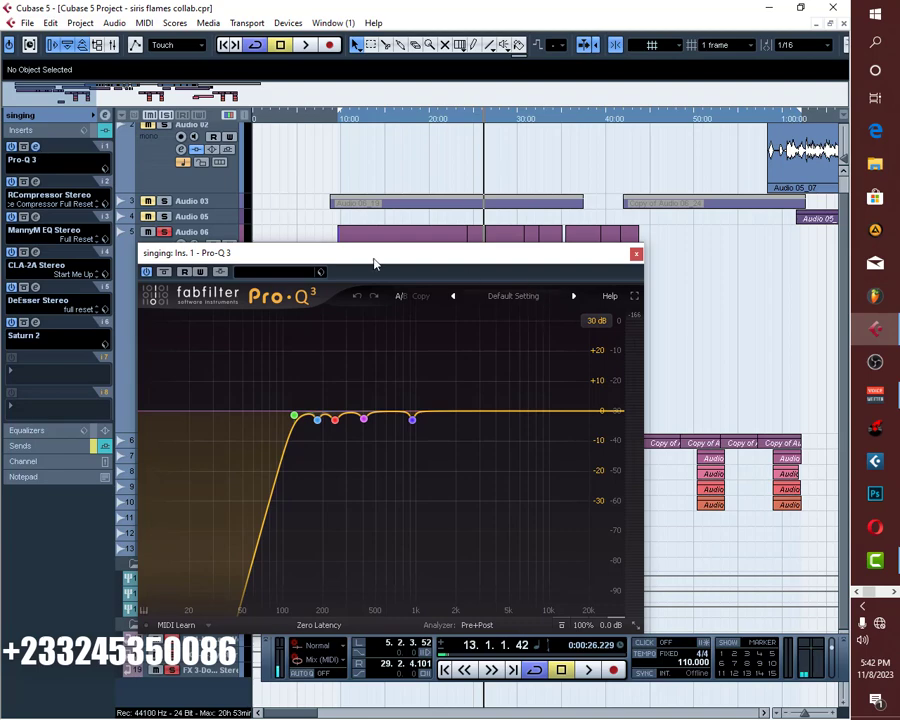
pyautogui.moveTo(373, 263); pyautogui.dragTo(517, 257)
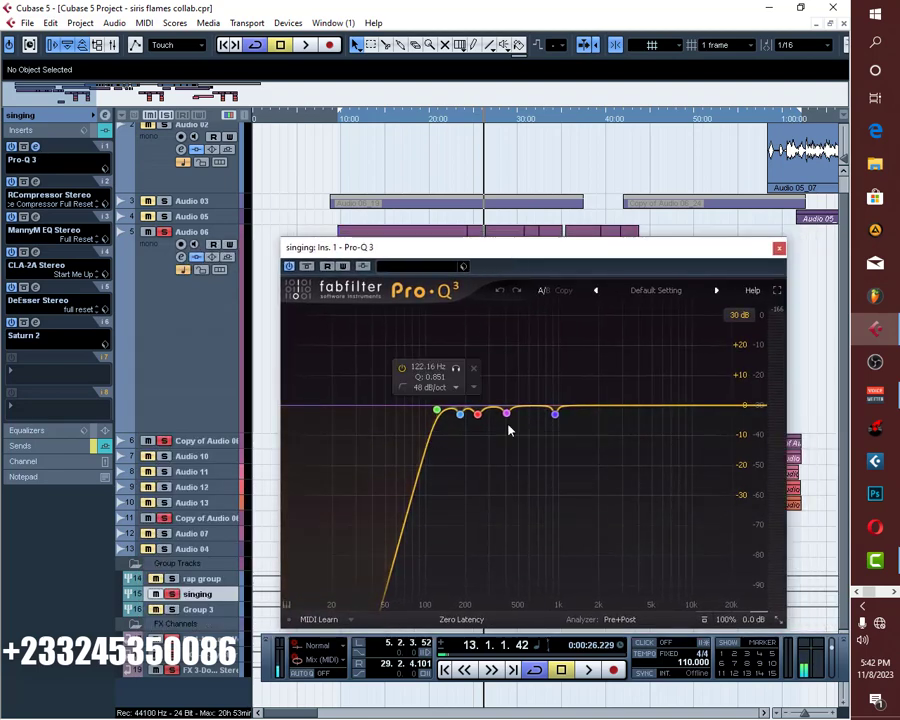
pyautogui.moveTo(452, 248); pyautogui.dragTo(447, 309)
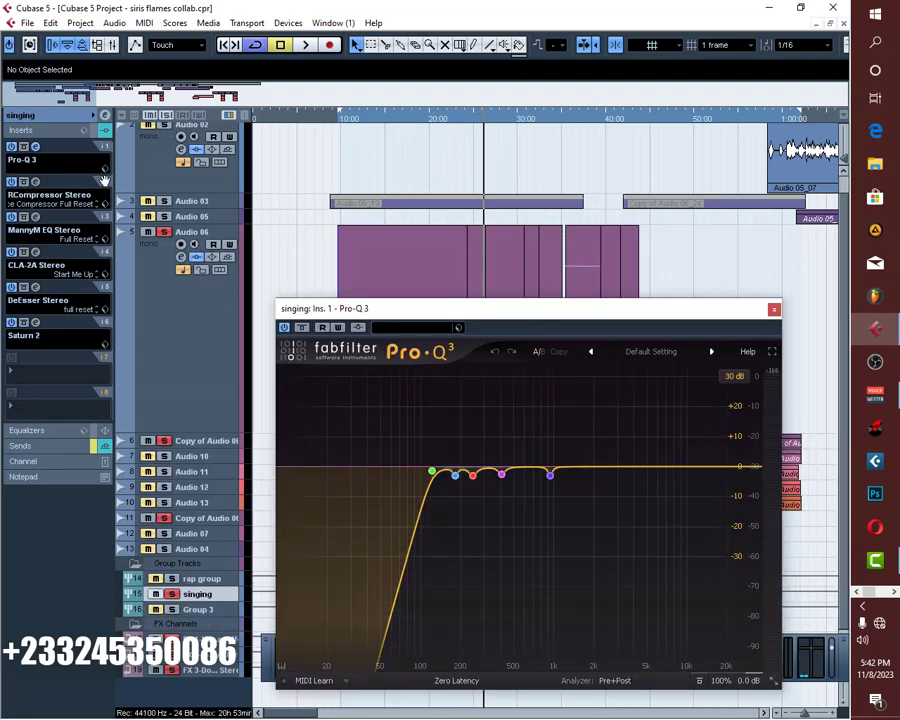
pyautogui.press('space')
pyautogui.moveTo(512, 308); pyautogui.dragTo(337, 403)
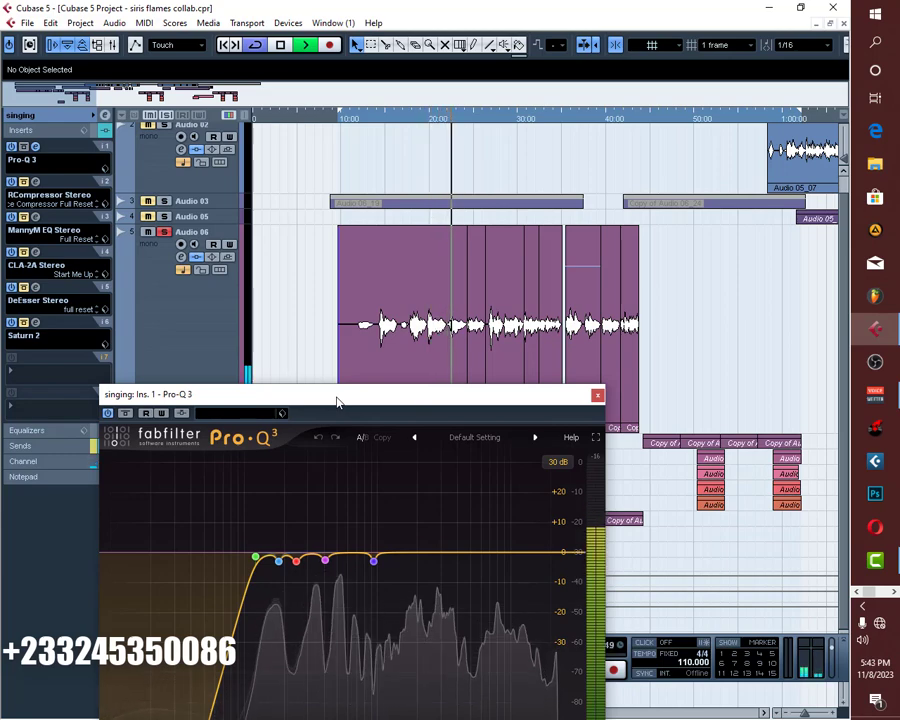
pyautogui.press('space')
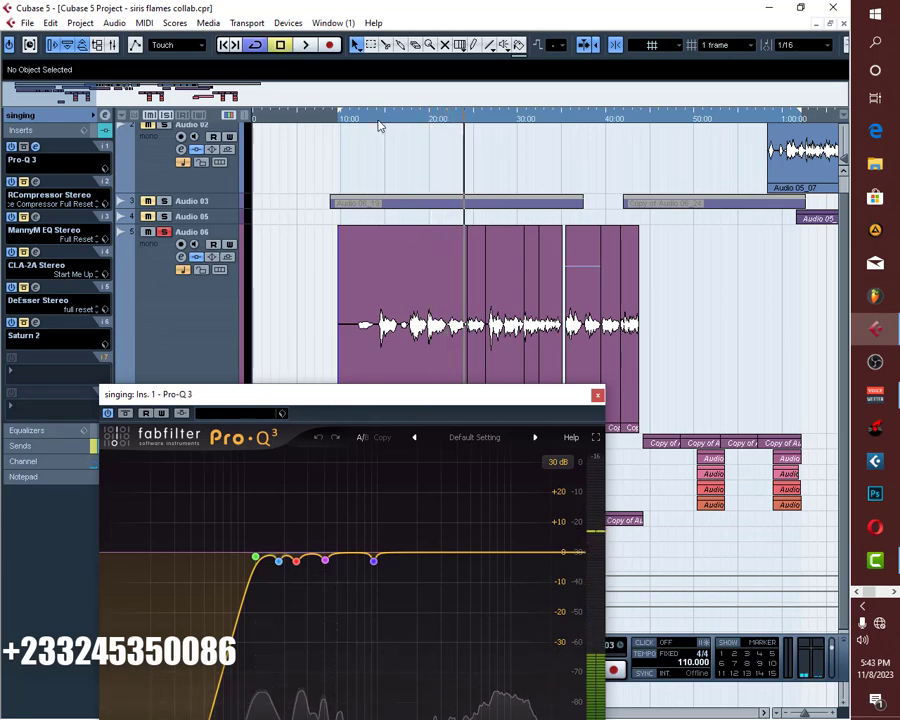
# Replay the vocal from about 14 seconds, comparing Pro-Q 3 bypassed and active, and close the plug-in
pyautogui.click(378, 125)
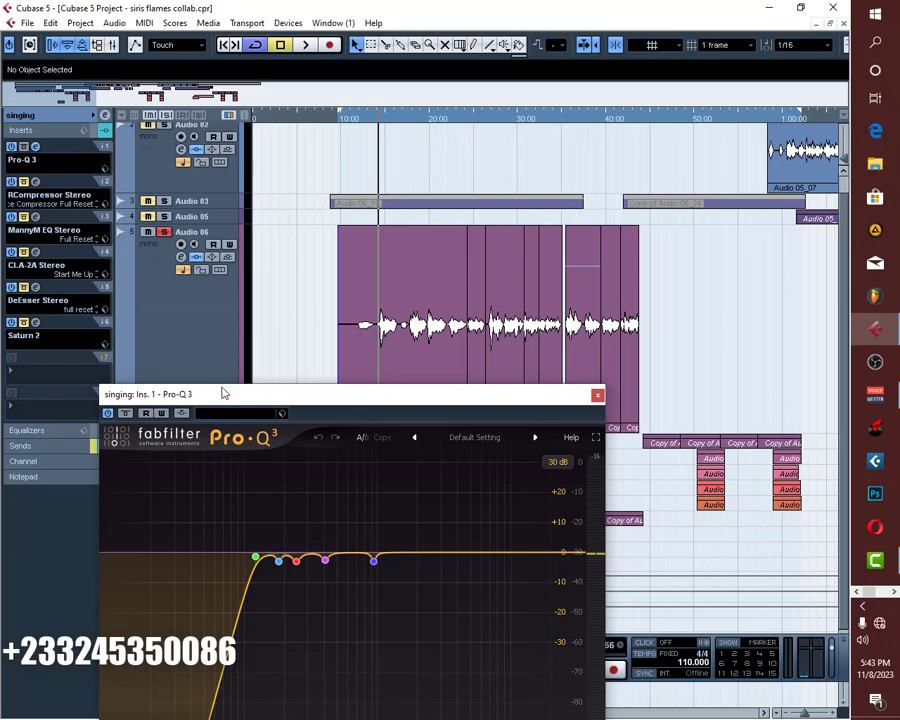
pyautogui.click(129, 415)
pyautogui.press('space')
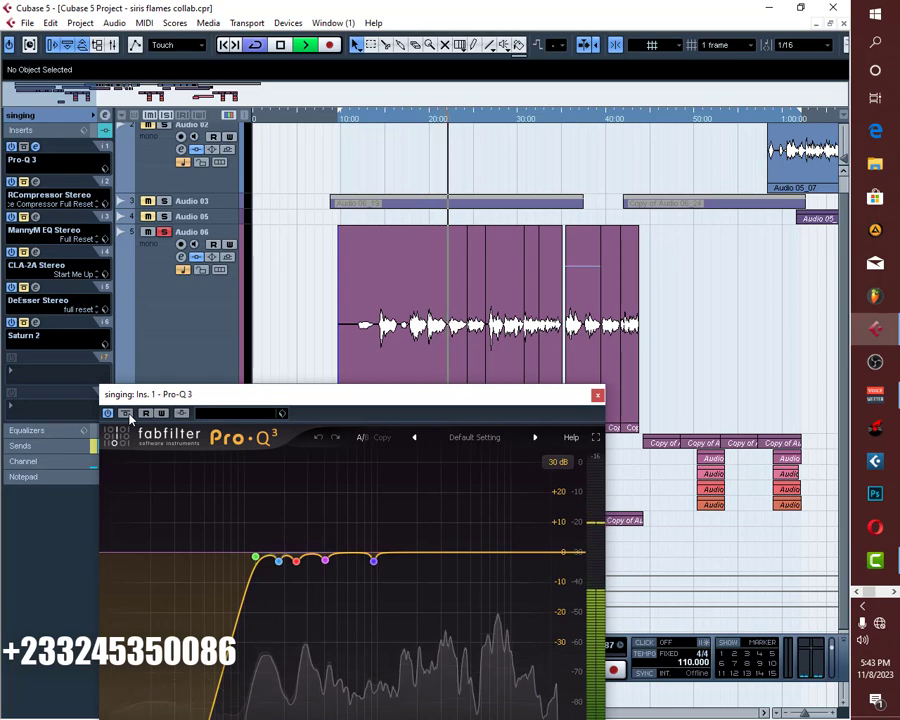
pyautogui.click(126, 413)
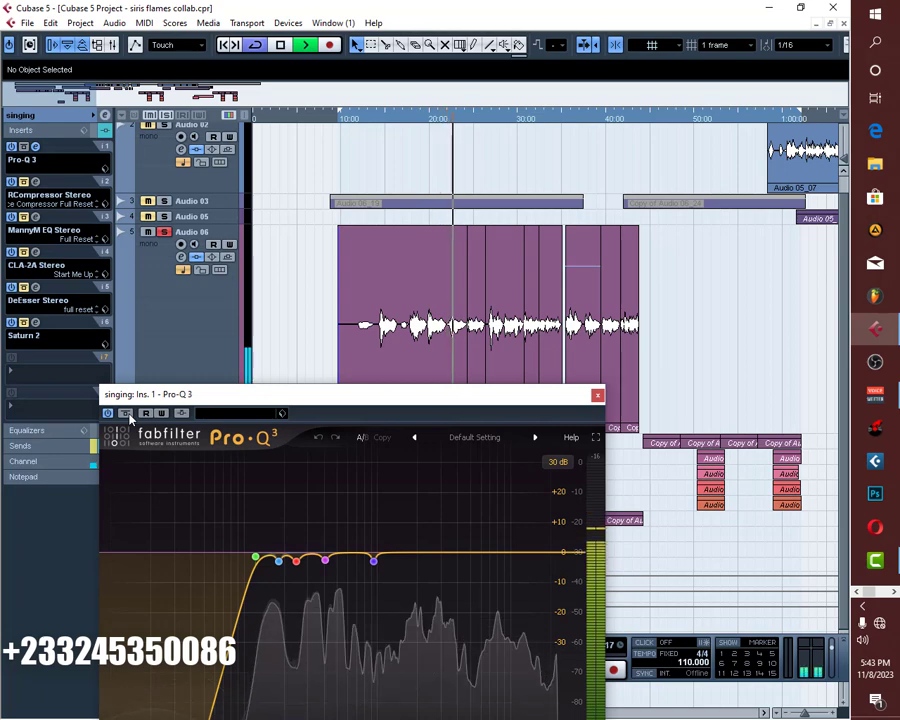
pyautogui.click(375, 118)
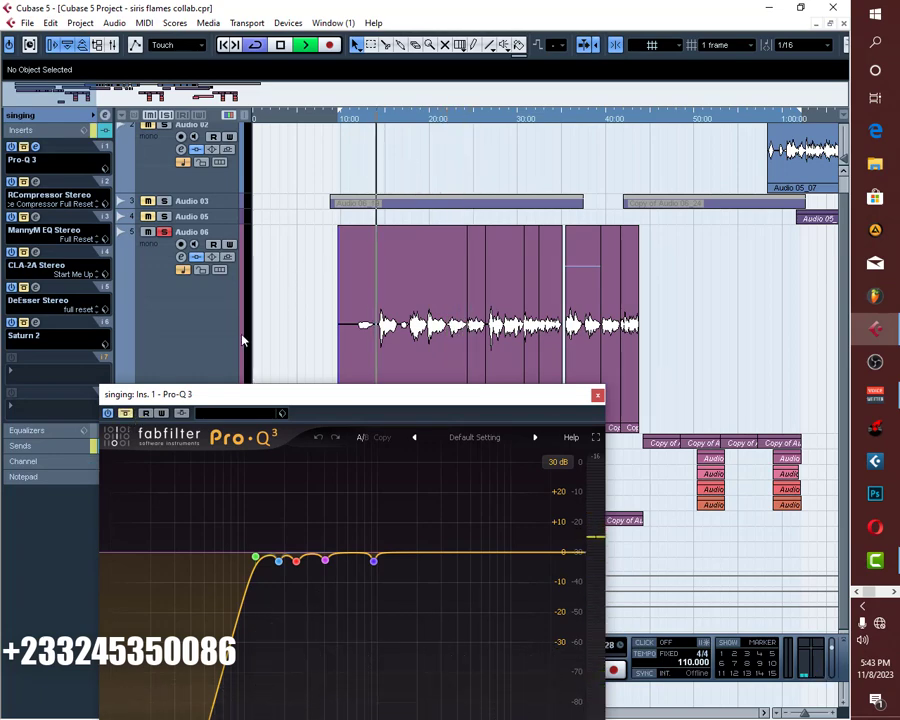
pyautogui.click(127, 413)
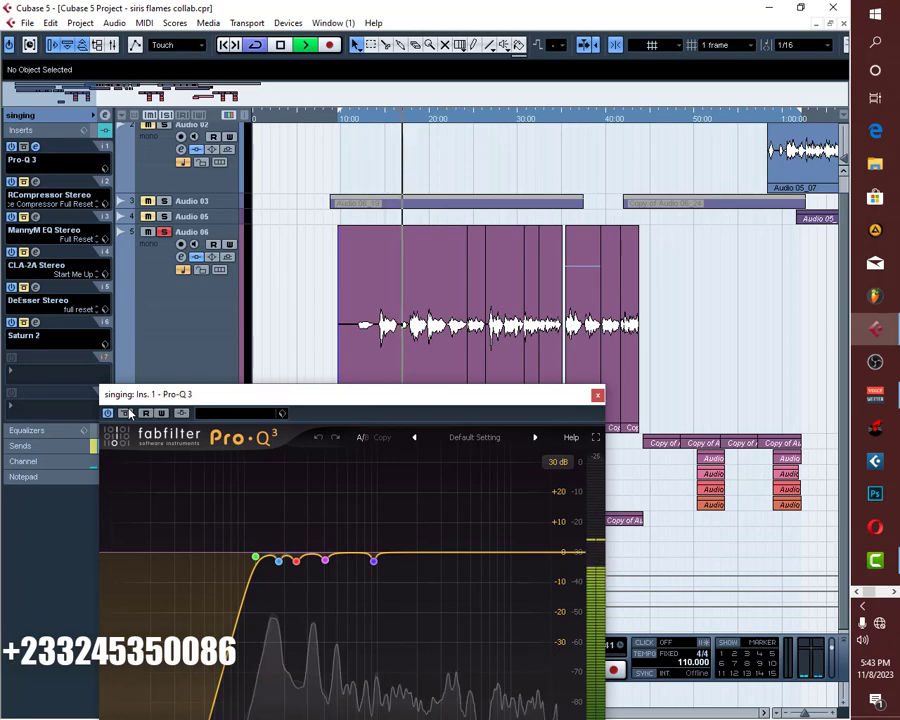
pyautogui.click(127, 413)
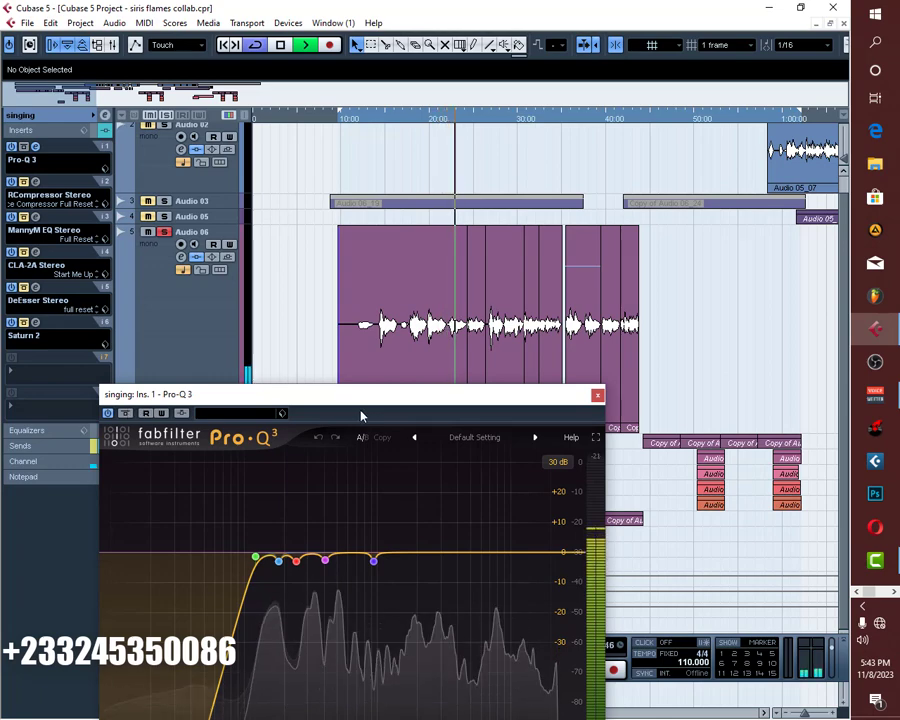
pyautogui.click(597, 394)
pyautogui.press('space')
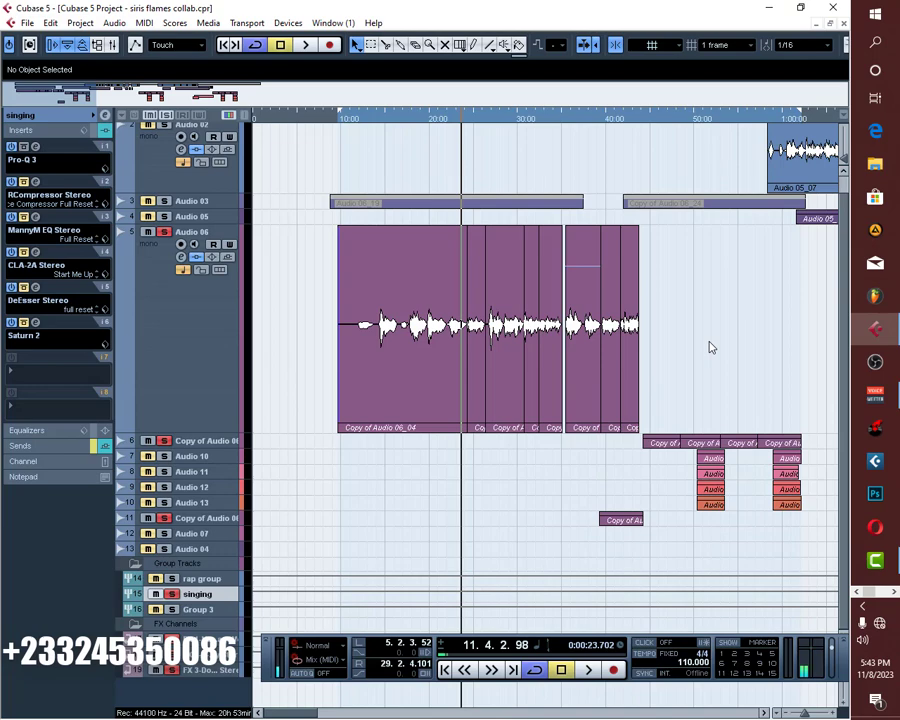
# Reactivate RCompressor on the singing group and review its threshold, ratio, attack and release settings before closing it
pyautogui.click(35, 183)
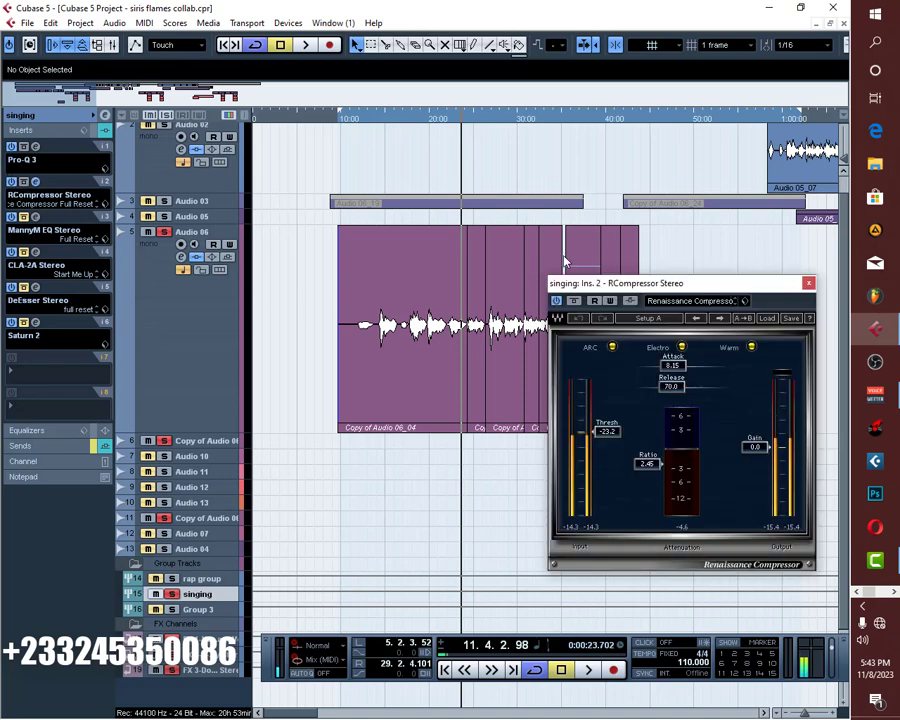
pyautogui.moveTo(673, 285); pyautogui.dragTo(609, 398)
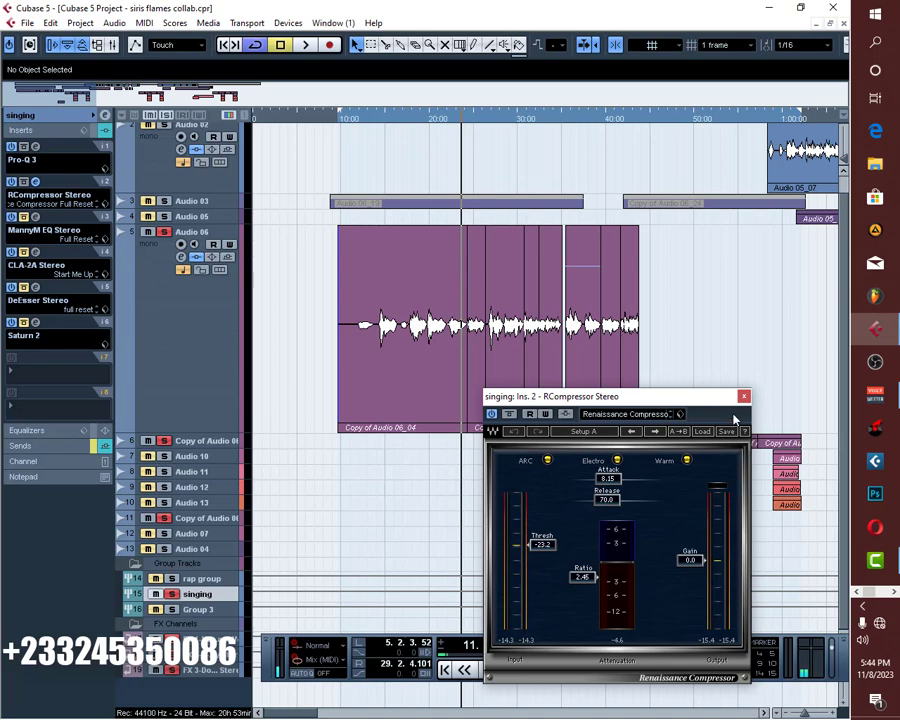
pyautogui.moveTo(731, 401); pyautogui.dragTo(651, 401)
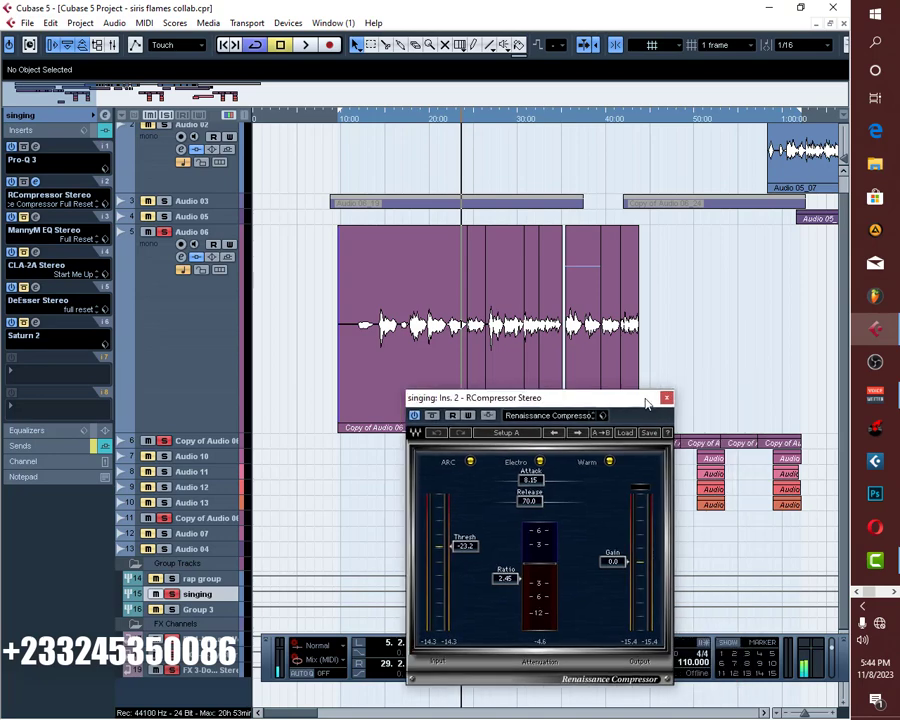
pyautogui.click(664, 396)
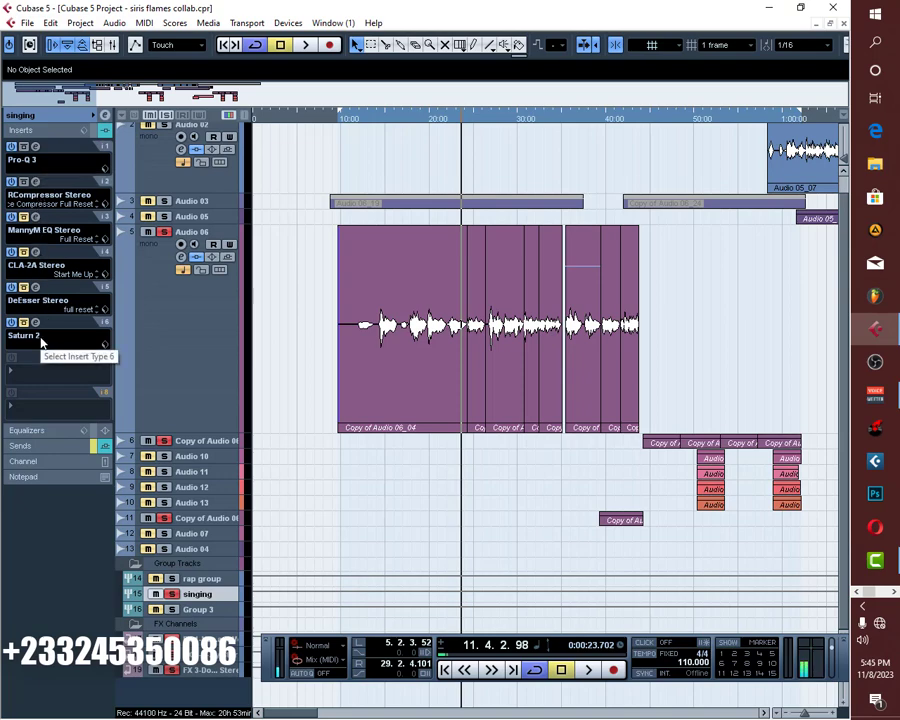
# Check the Audio 06 inserts, return to the singing group and play the vocal with MannyM EQ open
pyautogui.click(155, 322)
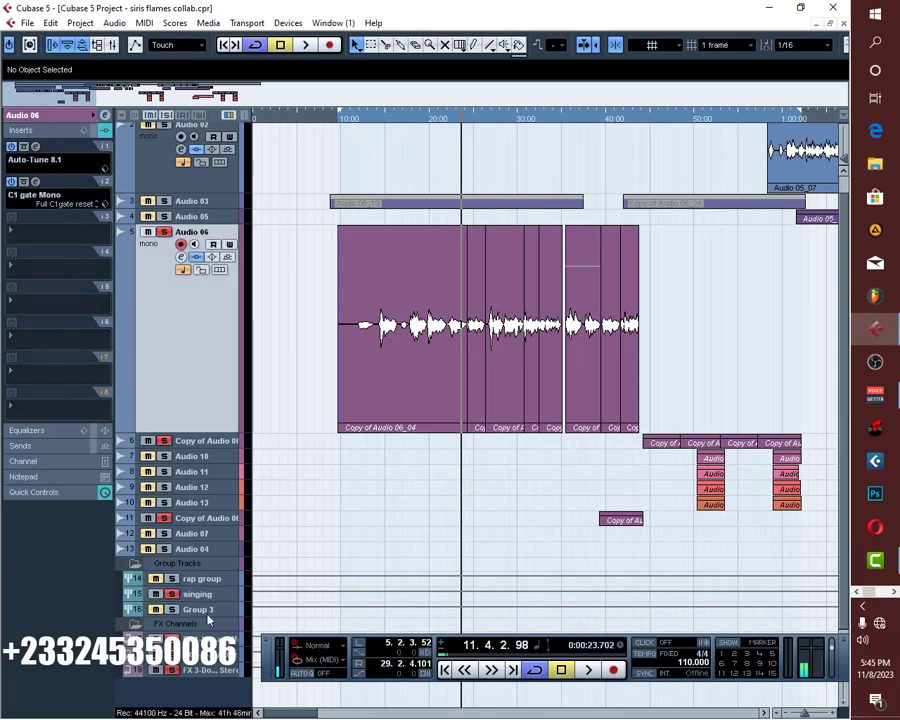
pyautogui.click(205, 596)
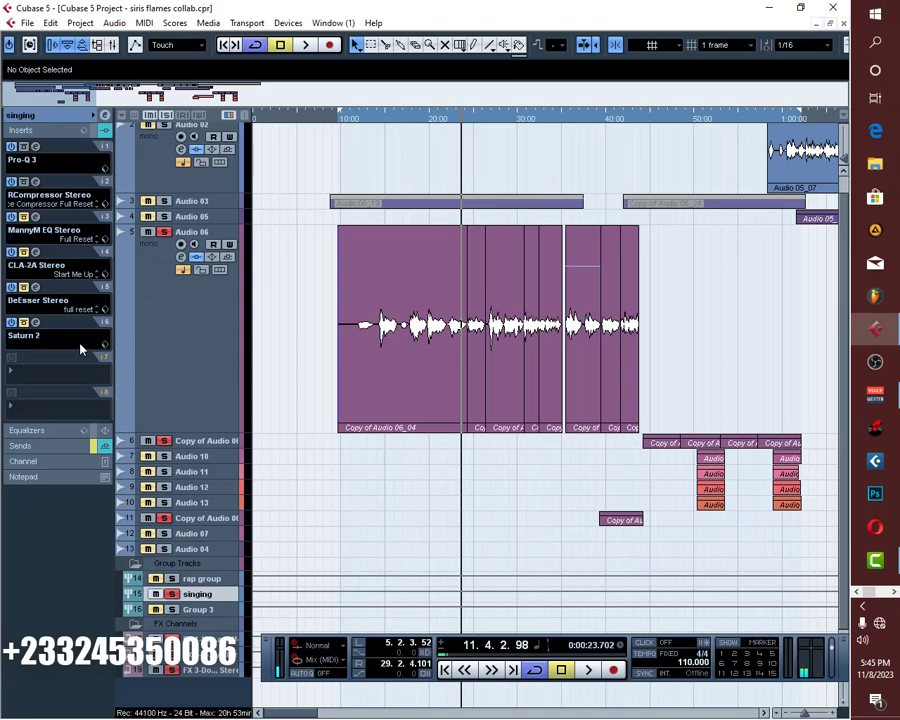
pyautogui.click(35, 217)
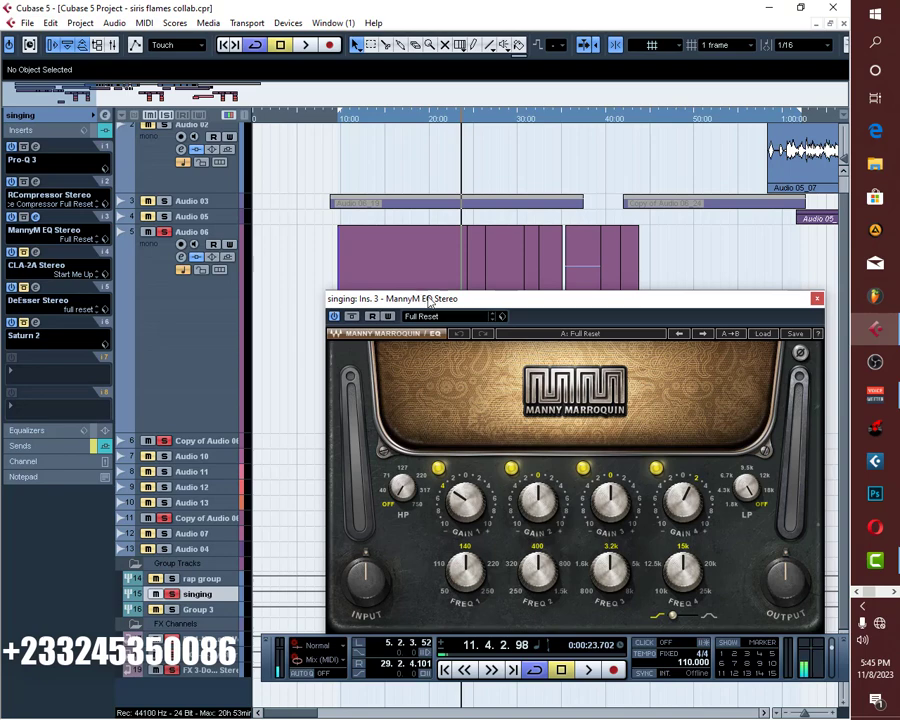
pyautogui.moveTo(418, 297); pyautogui.dragTo(355, 305)
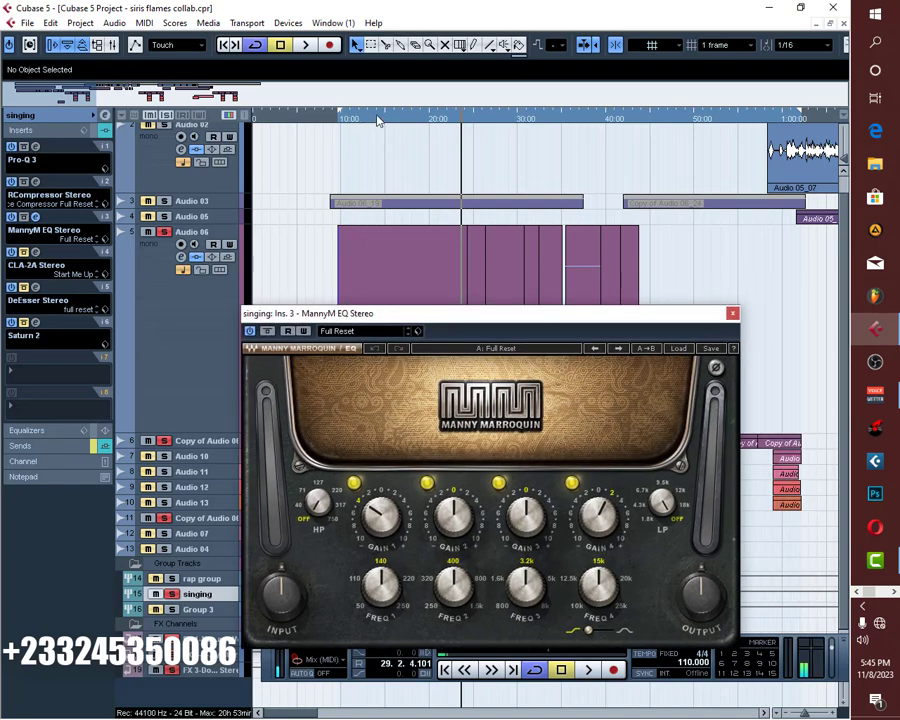
pyautogui.click(378, 121)
pyautogui.press('space')
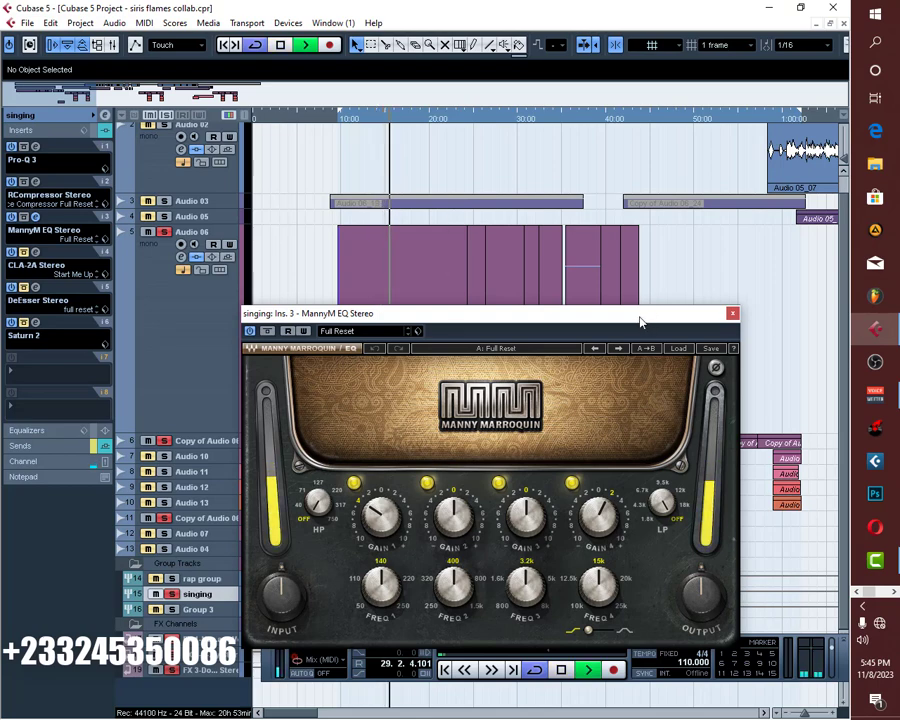
pyautogui.moveTo(640, 321); pyautogui.dragTo(642, 419)
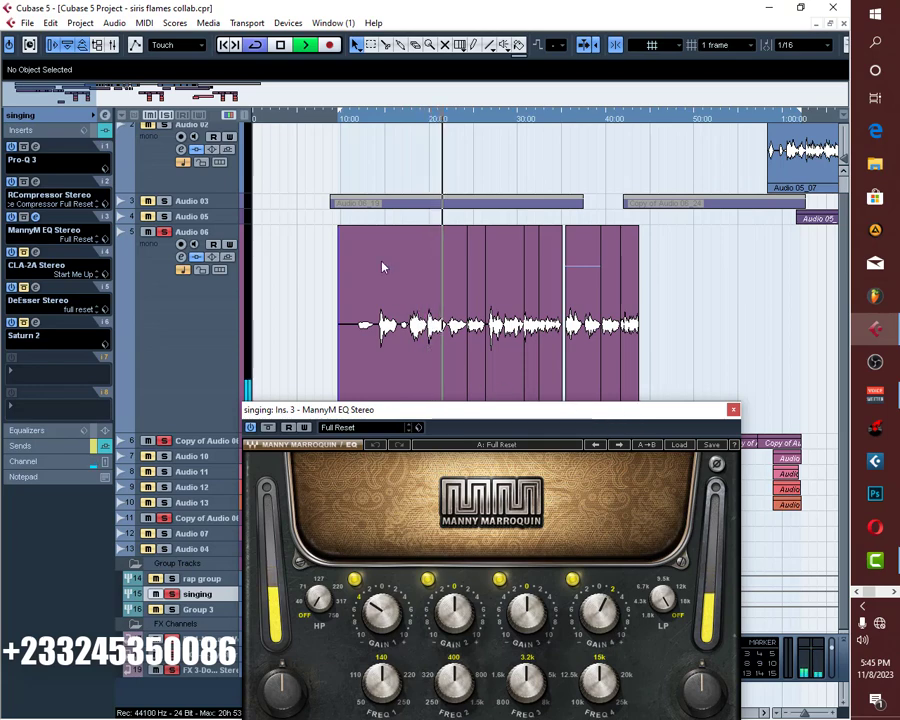
pyautogui.press('space')
# Compare the vocal with MannyM EQ bypassed and active, review its Gain 1 and Gain 4 settings, and leave it active
pyautogui.click(371, 118)
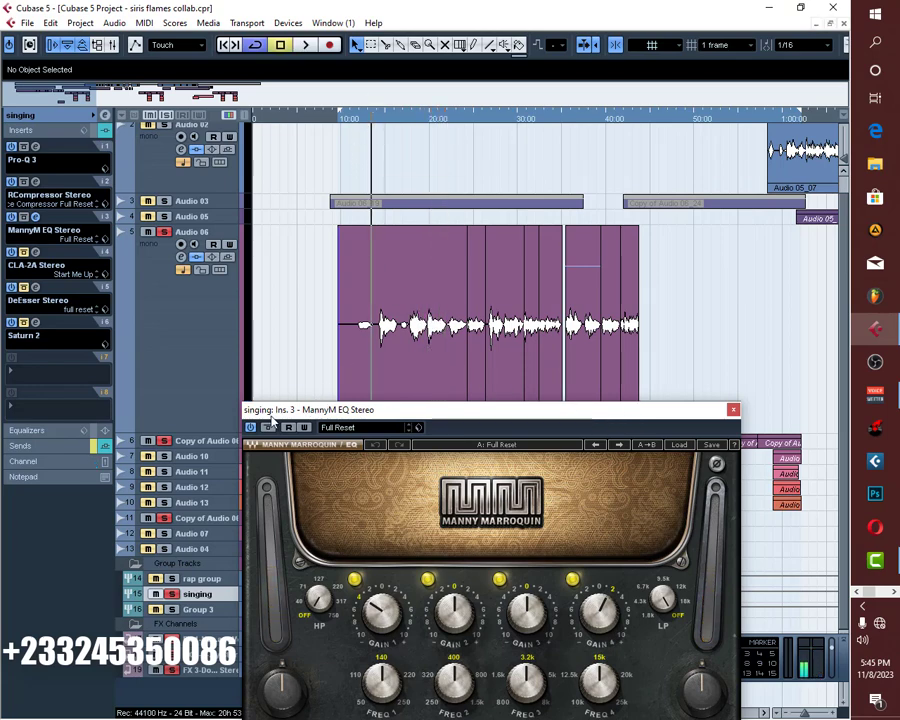
pyautogui.press('space')
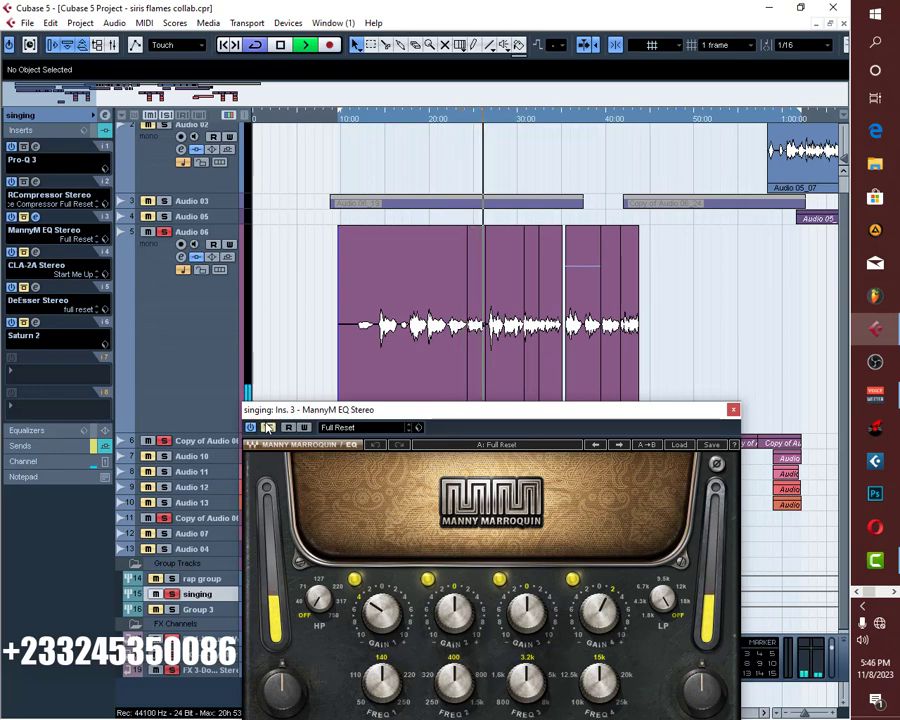
pyautogui.press('space')
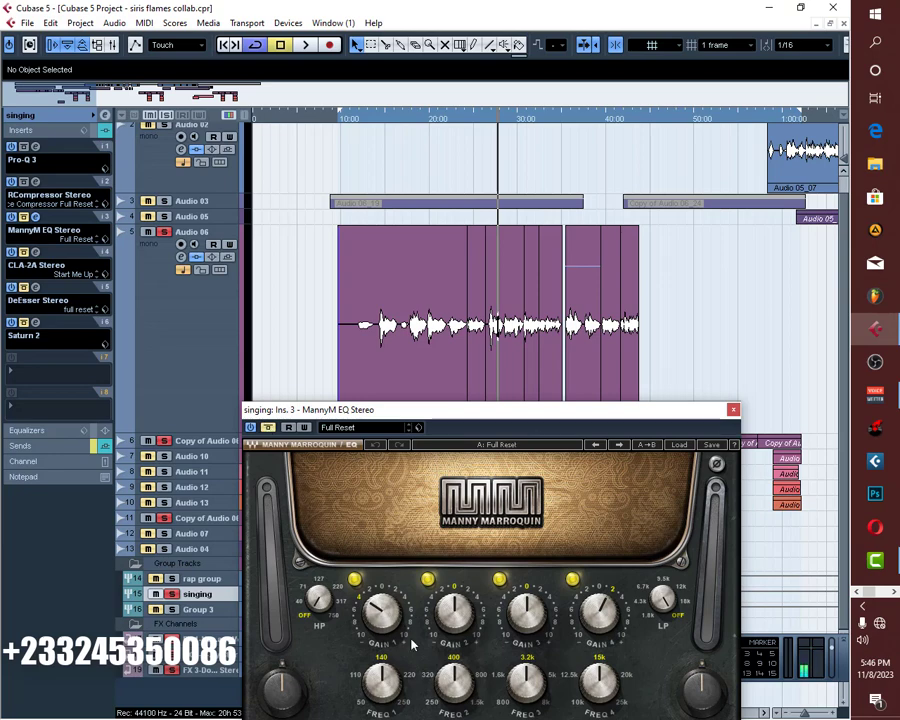
pyautogui.moveTo(370, 618)
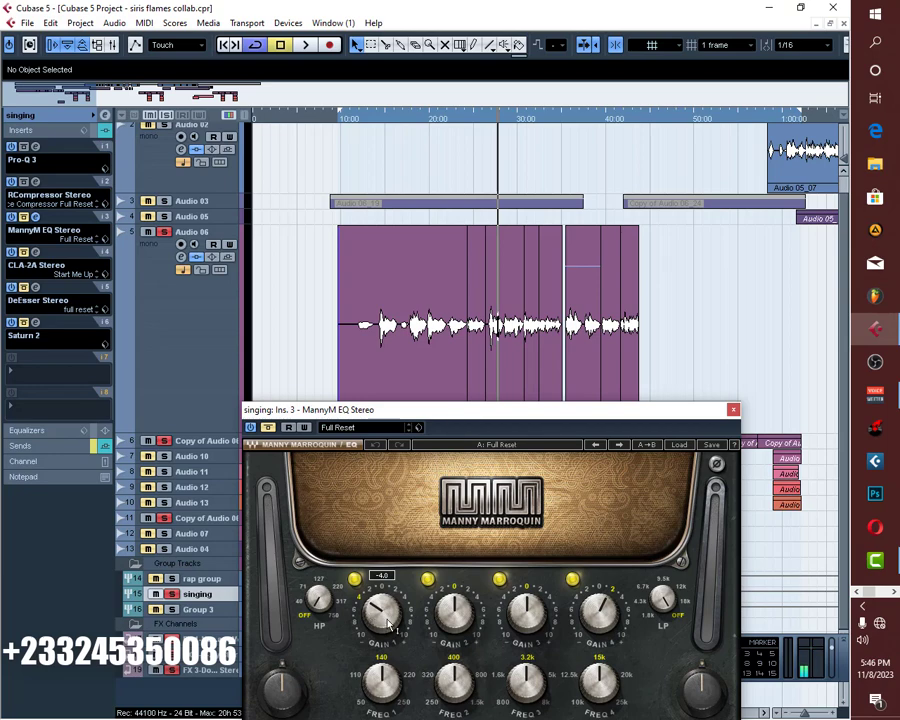
pyautogui.moveTo(598, 612)
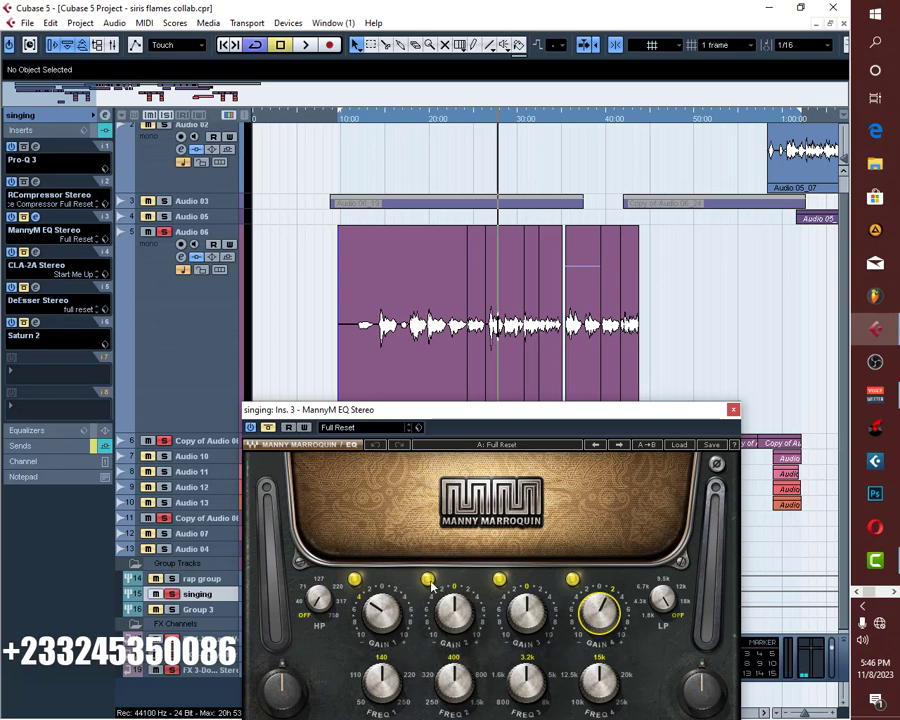
pyautogui.click(734, 411)
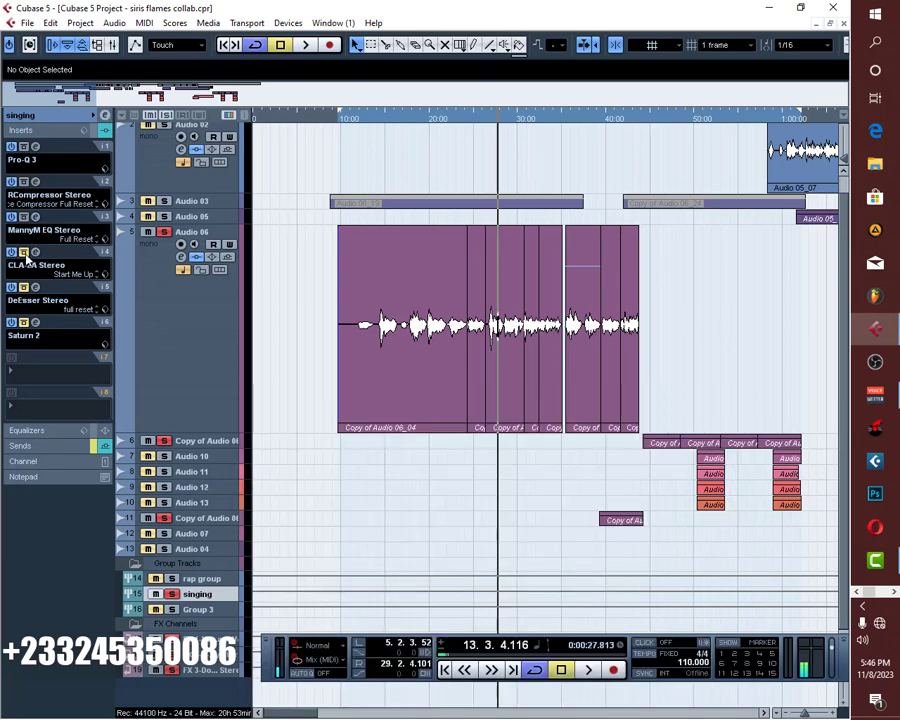
# Open CLA-2A on the singing group, play the vocal from about 14 seconds, and reactivate the compressor
pyautogui.click(35, 253)
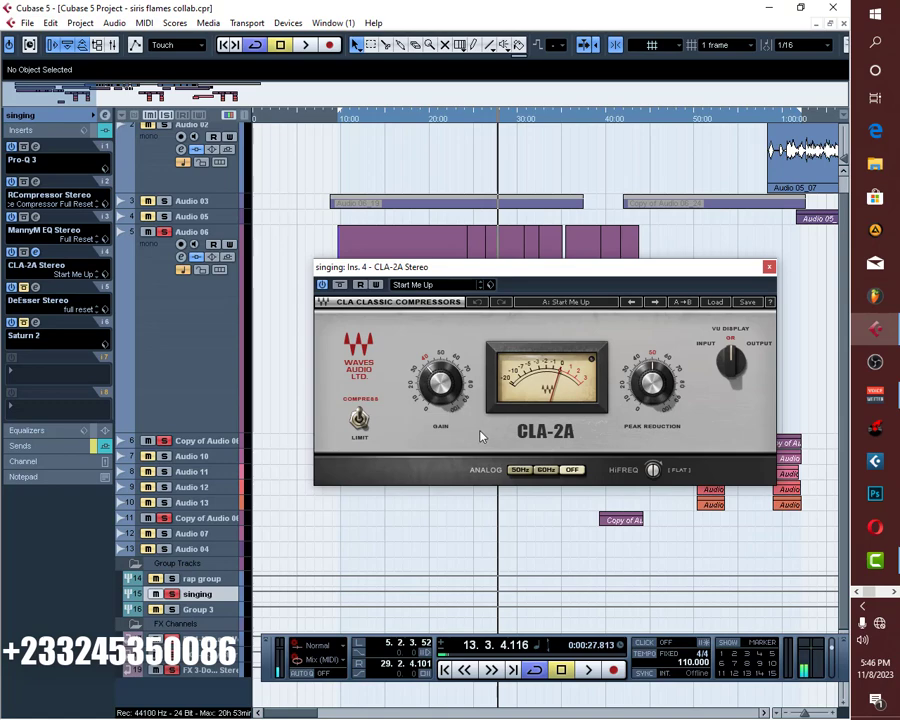
pyautogui.moveTo(440, 272); pyautogui.dragTo(370, 383)
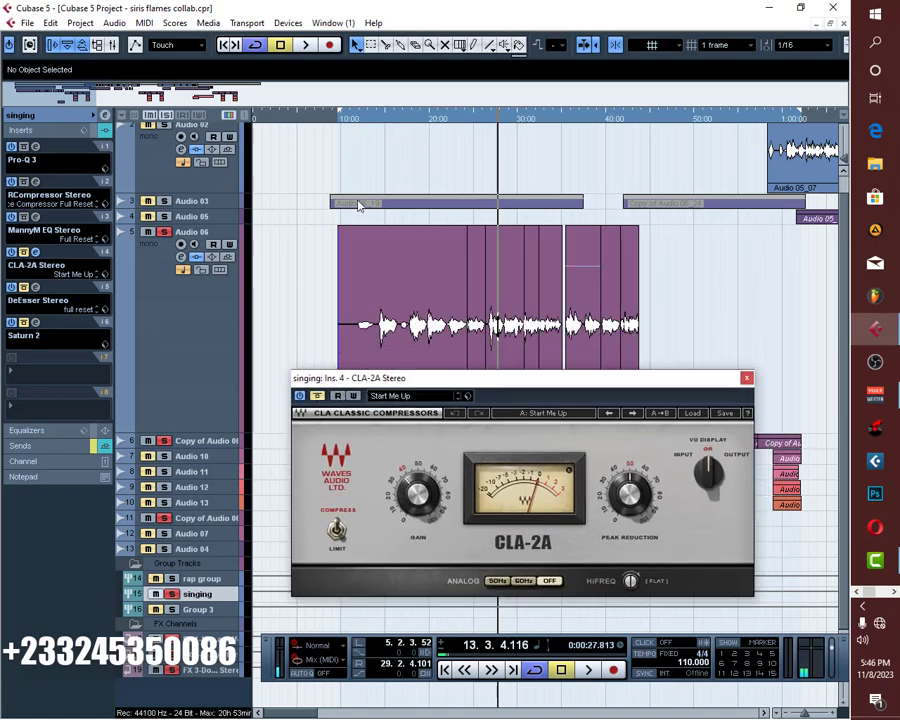
pyautogui.click(377, 118)
pyautogui.press('space')
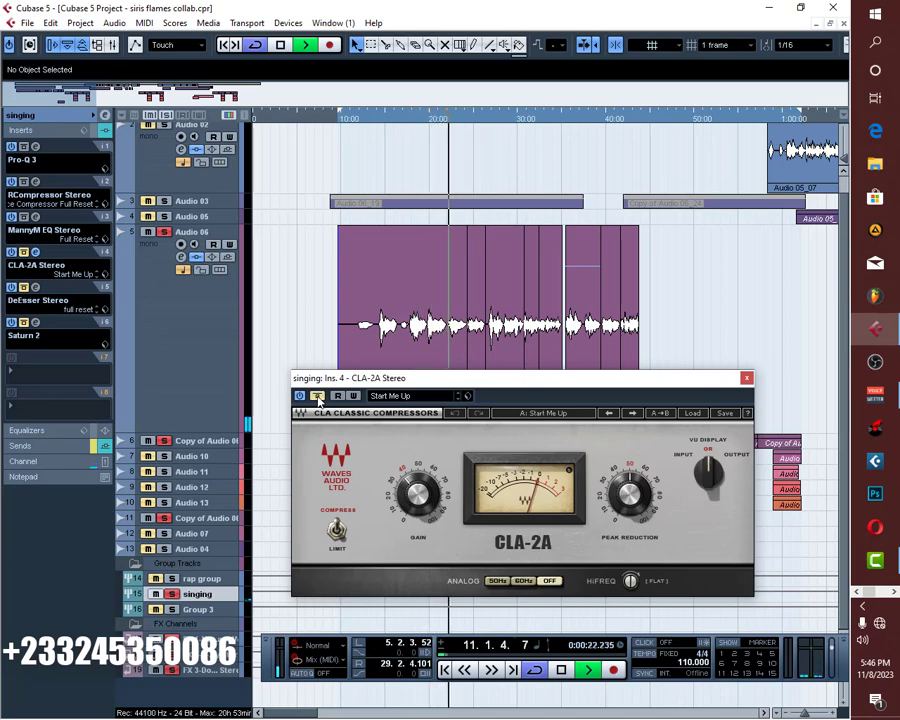
pyautogui.click(376, 116)
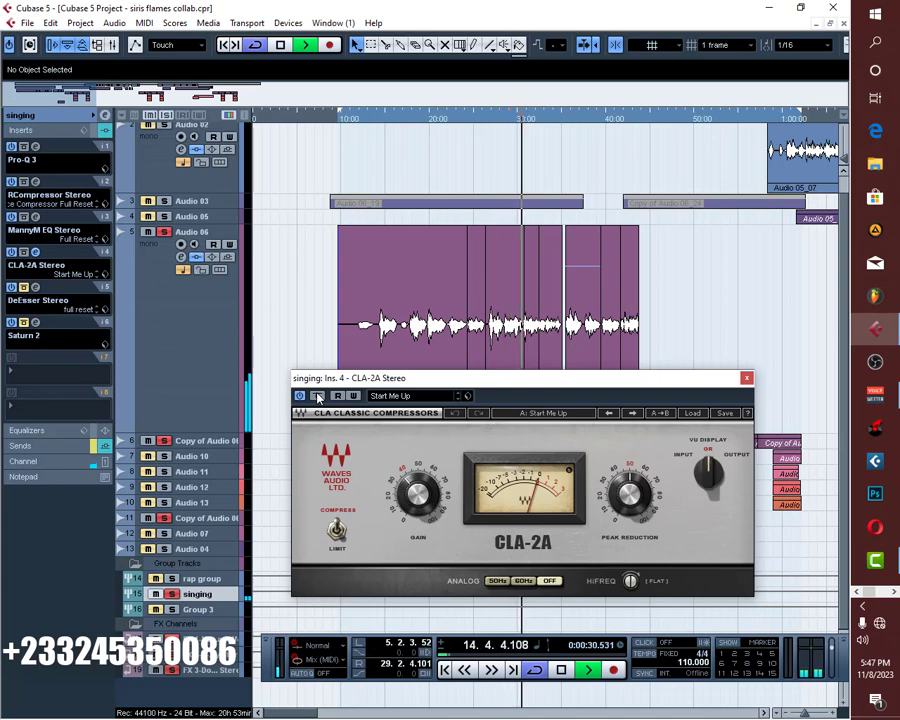
pyautogui.press('space')
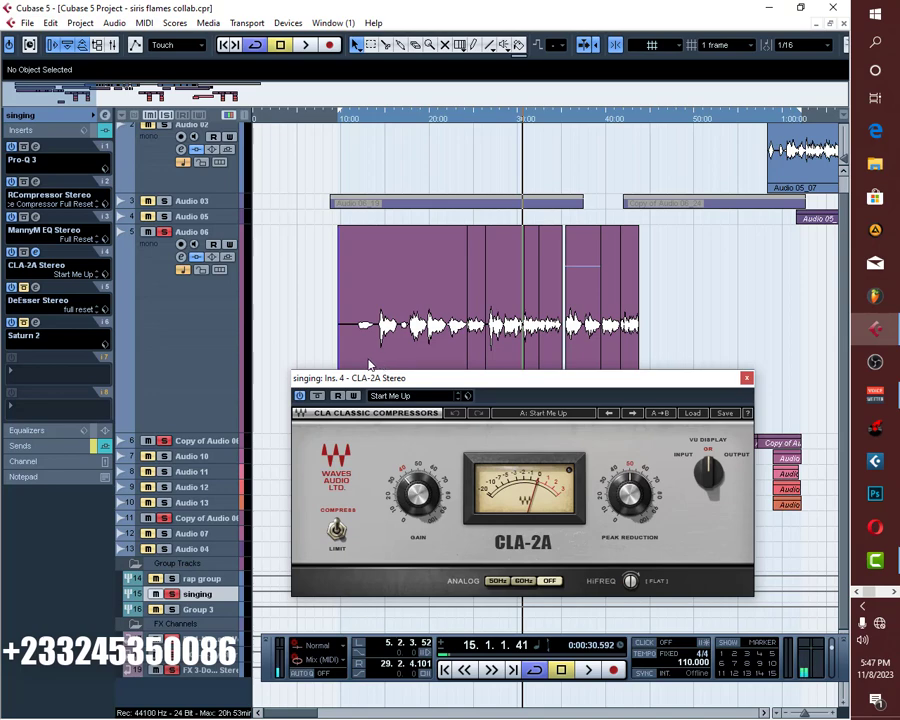
# Bypass CLA-2A and replay the vocal from about 14 seconds, comparing it bypassed and active and leaving it active
pyautogui.click(317, 396)
pyautogui.click(376, 118)
pyautogui.press('space')
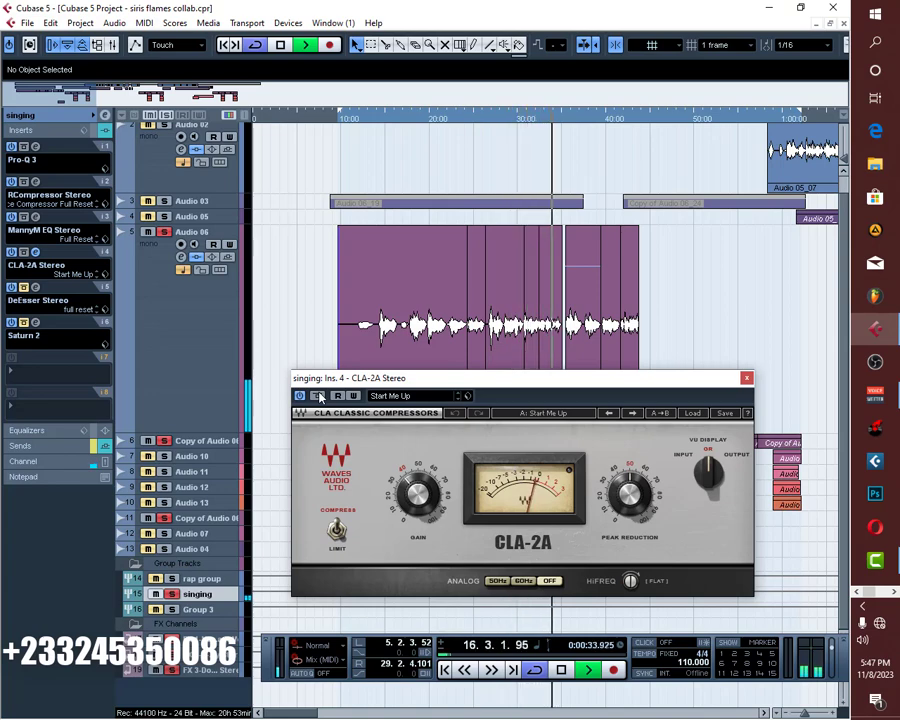
pyautogui.press('space')
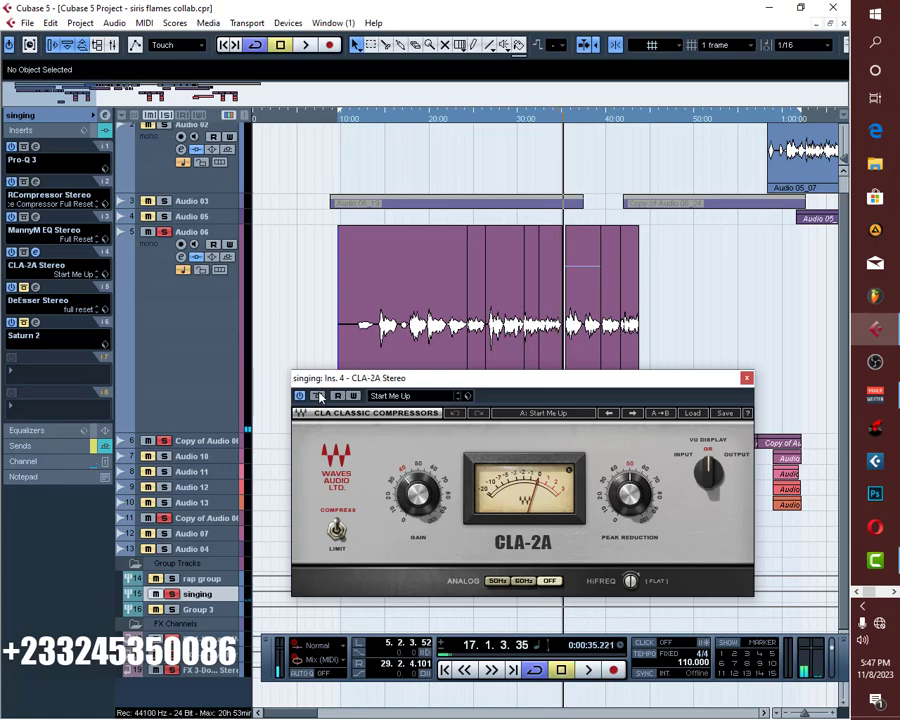
# Toggle CLA-2A's Analog setting and return it to OFF, closing the plug-in
pyautogui.click(546, 585)
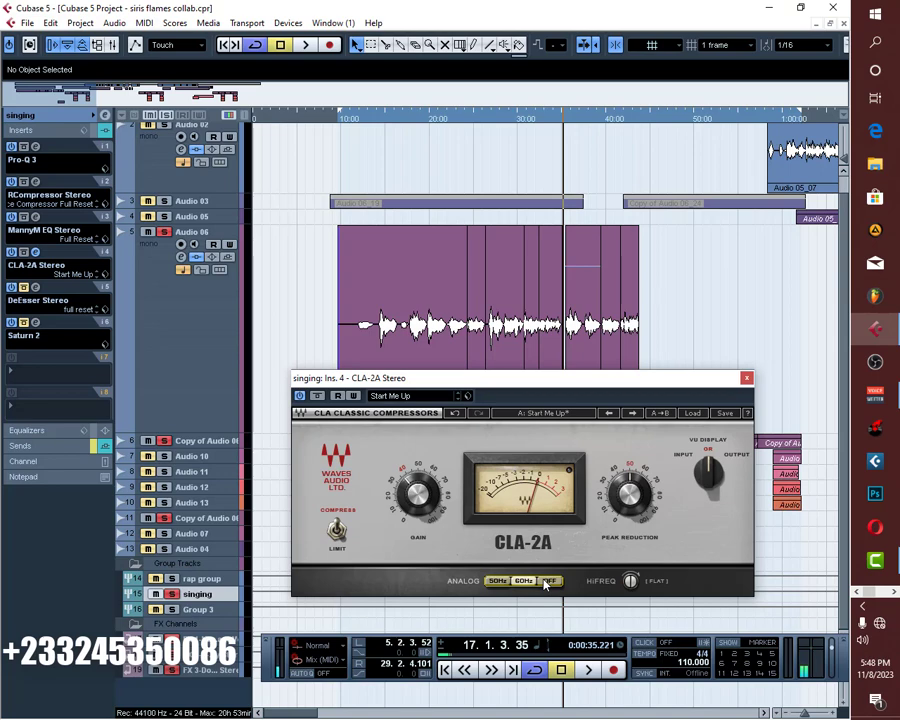
pyautogui.click(546, 581)
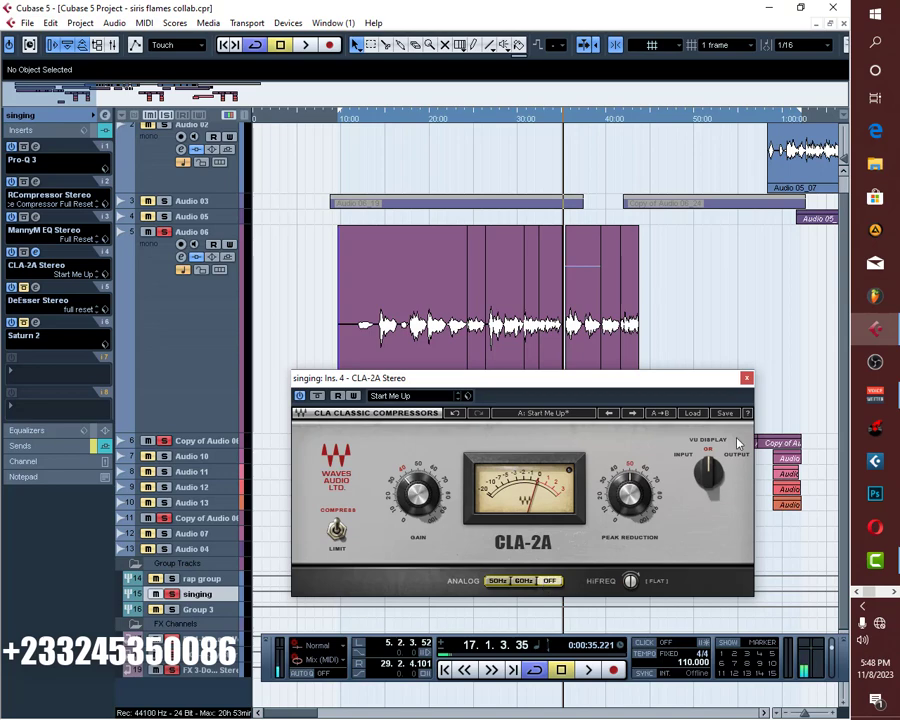
pyautogui.click(746, 378)
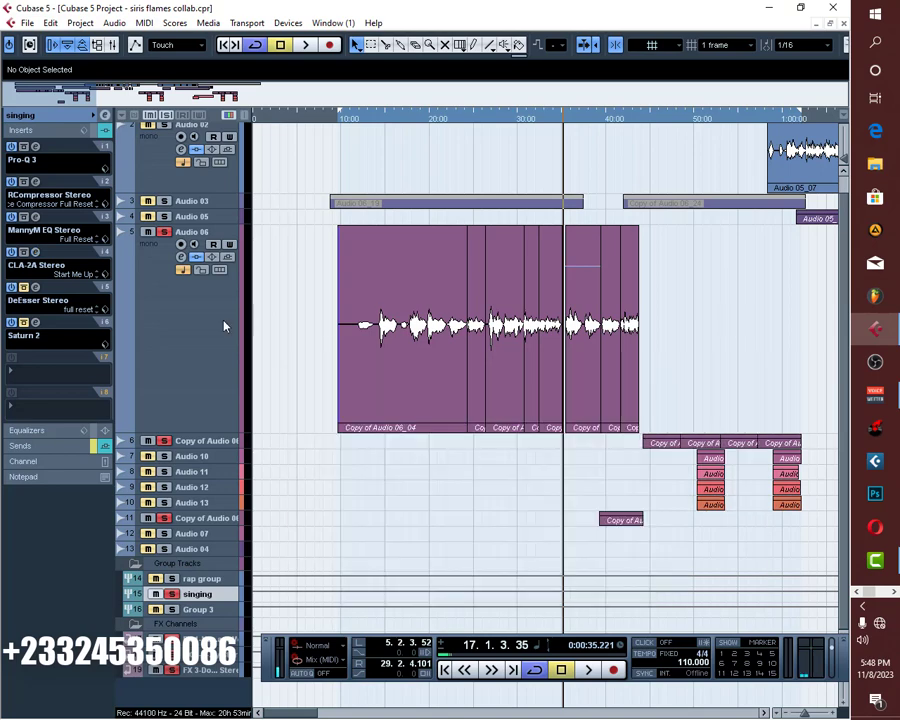
# Reactivate DeEsser on the singing group, review its threshold and frequency settings, and close it
pyautogui.click(36, 288)
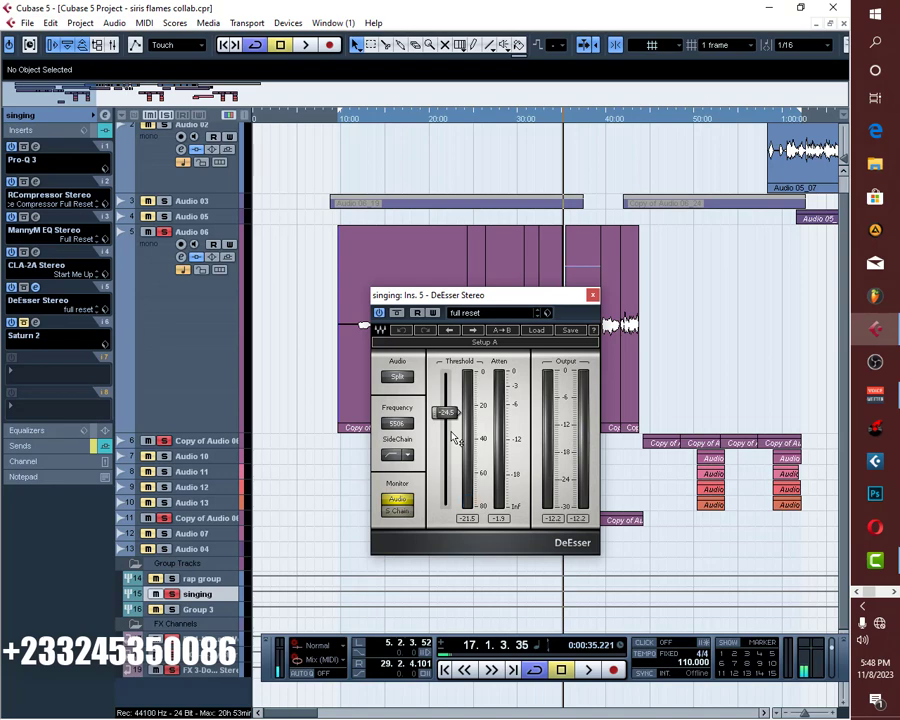
pyautogui.moveTo(456, 302); pyautogui.dragTo(551, 334)
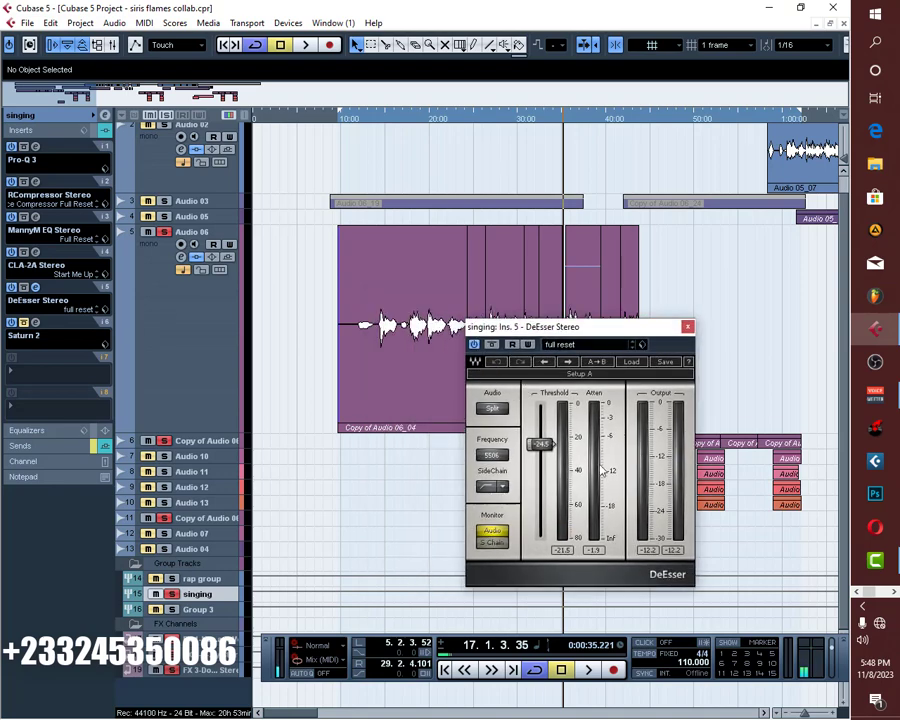
pyautogui.click(687, 326)
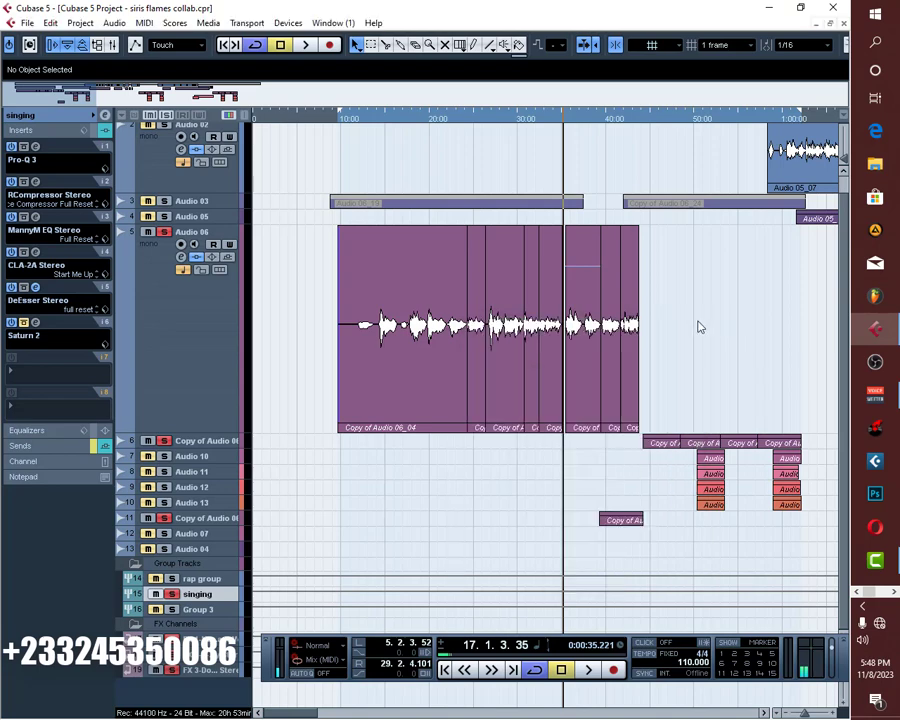
# Reactivate Saturn 2 on the singing group, compare the vocal with it bypassed and active from about 14 seconds, and close it
pyautogui.click(35, 323)
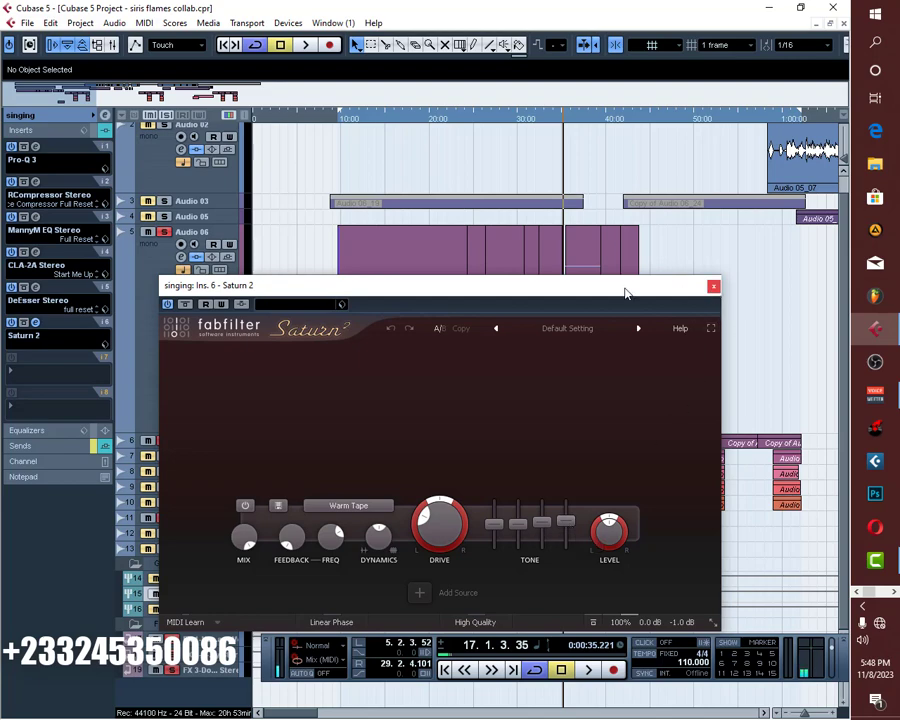
pyautogui.moveTo(631, 285); pyautogui.dragTo(685, 405)
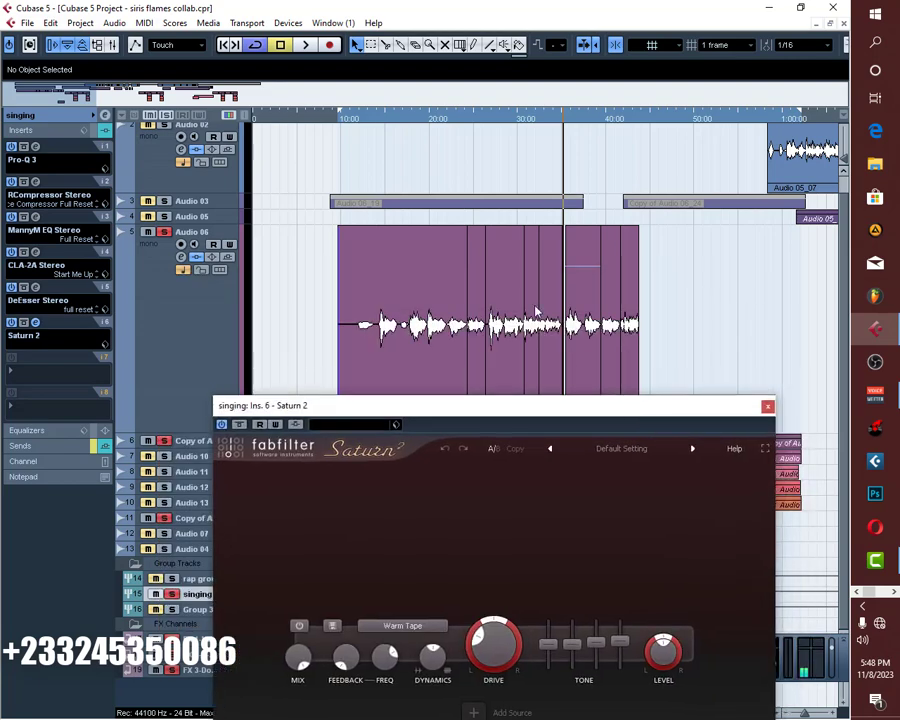
pyautogui.click(374, 120)
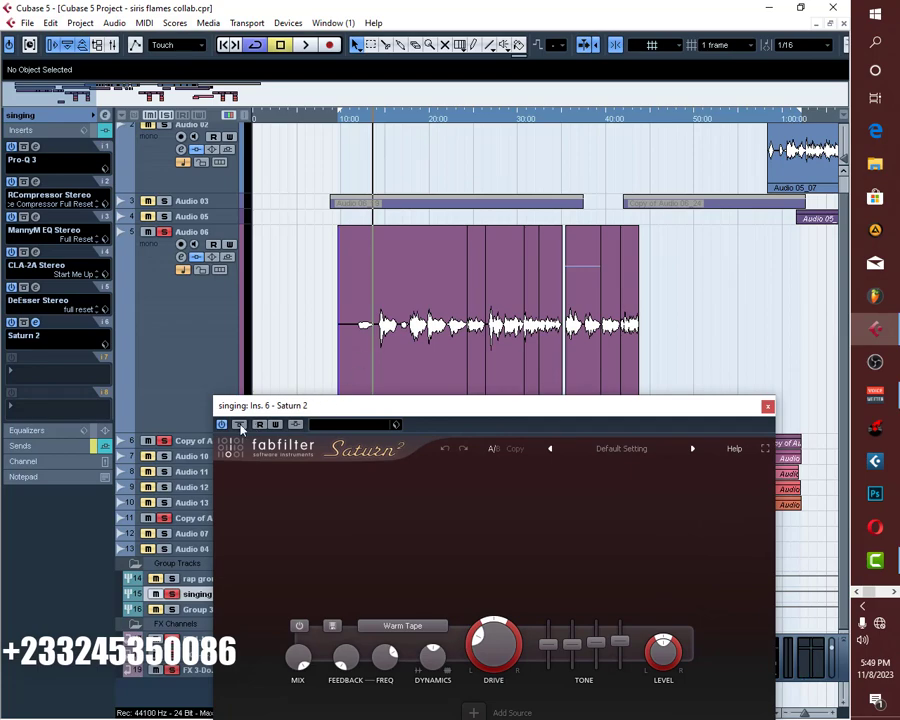
pyautogui.press('space')
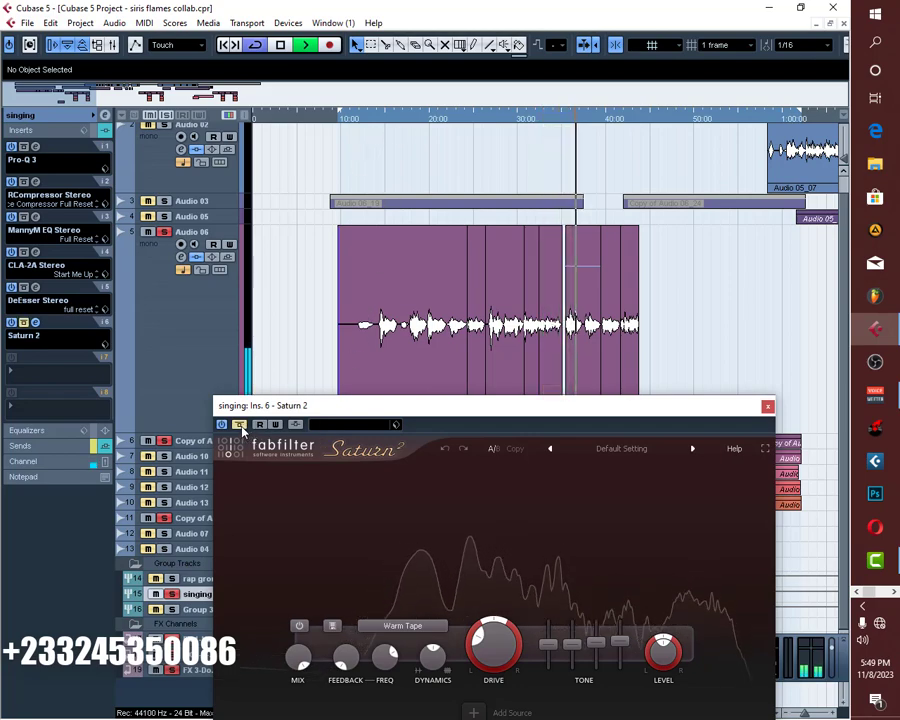
pyautogui.press('space')
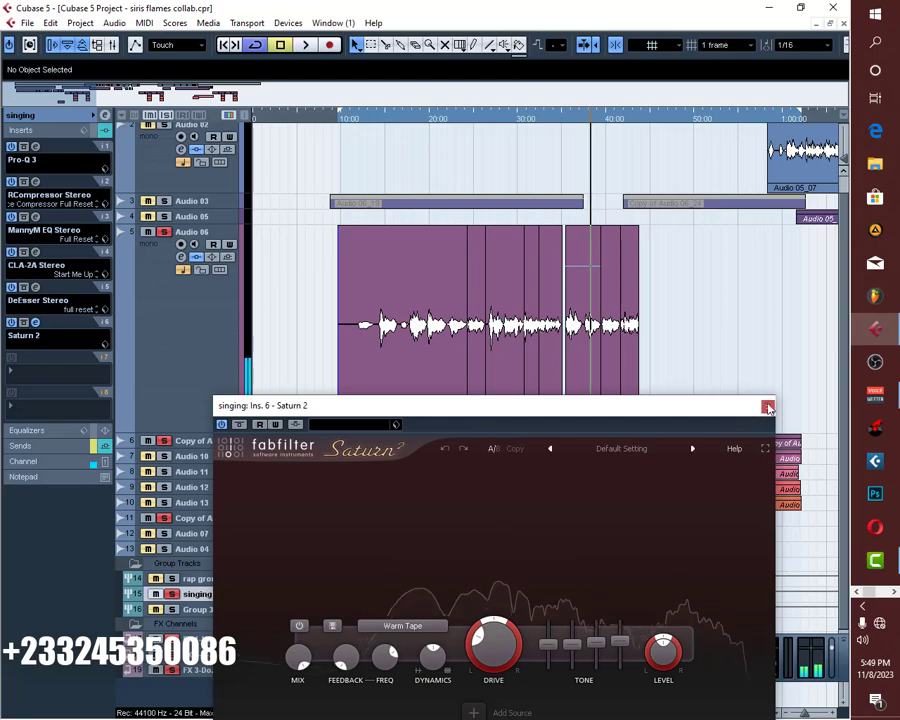
pyautogui.click(767, 409)
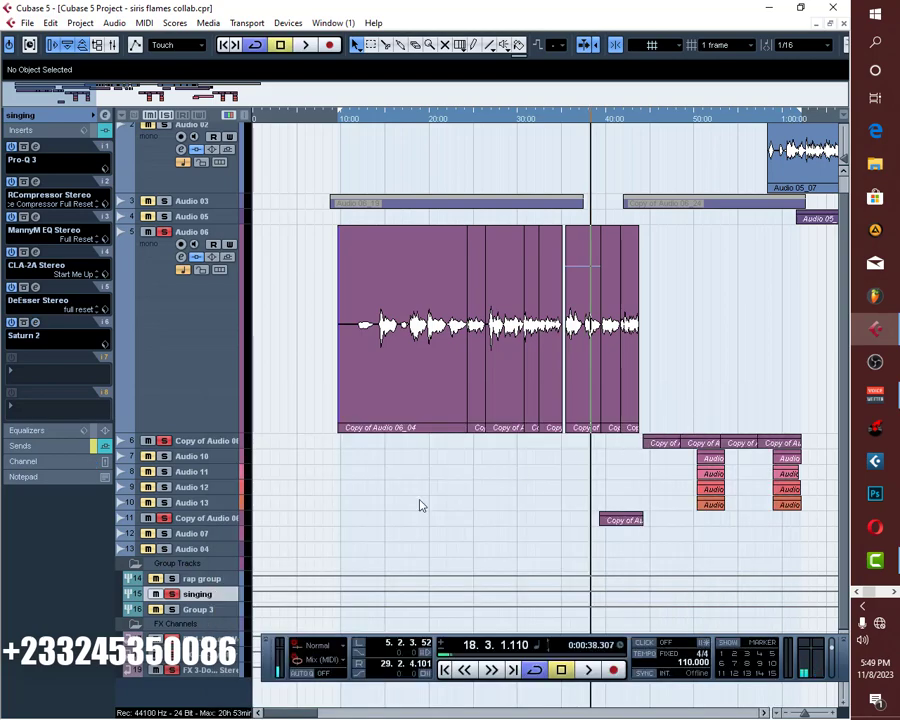
pyautogui.click(35, 323)
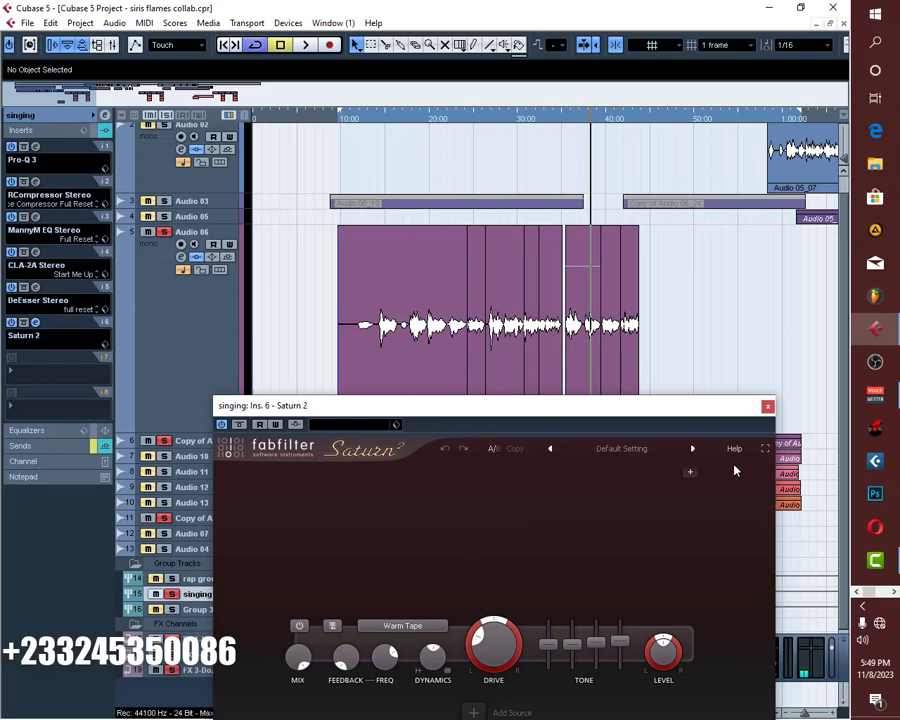
pyautogui.click(767, 405)
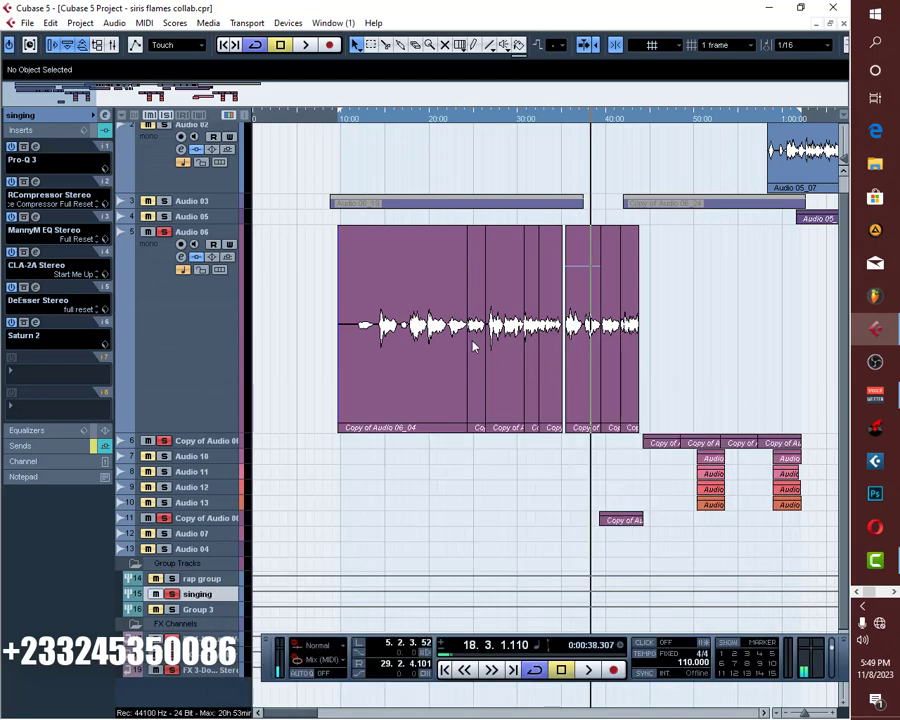
# Show the singing group's sends with ValhallaVintageVerb and H-Delay active and the Doubler2 send switched off
pyautogui.click(42, 447)
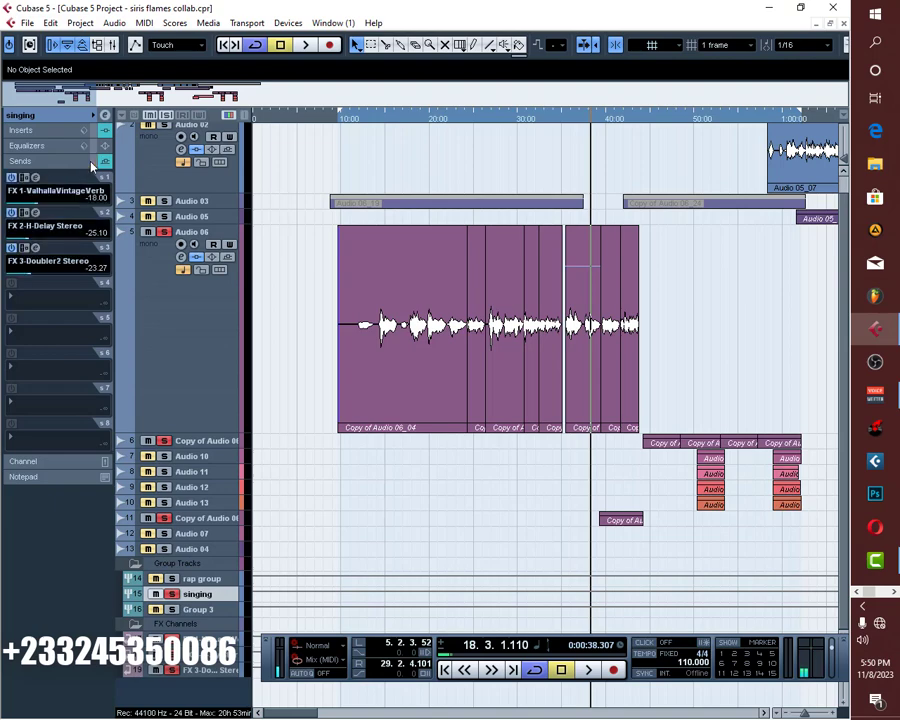
pyautogui.click(10, 177)
pyautogui.click(11, 212)
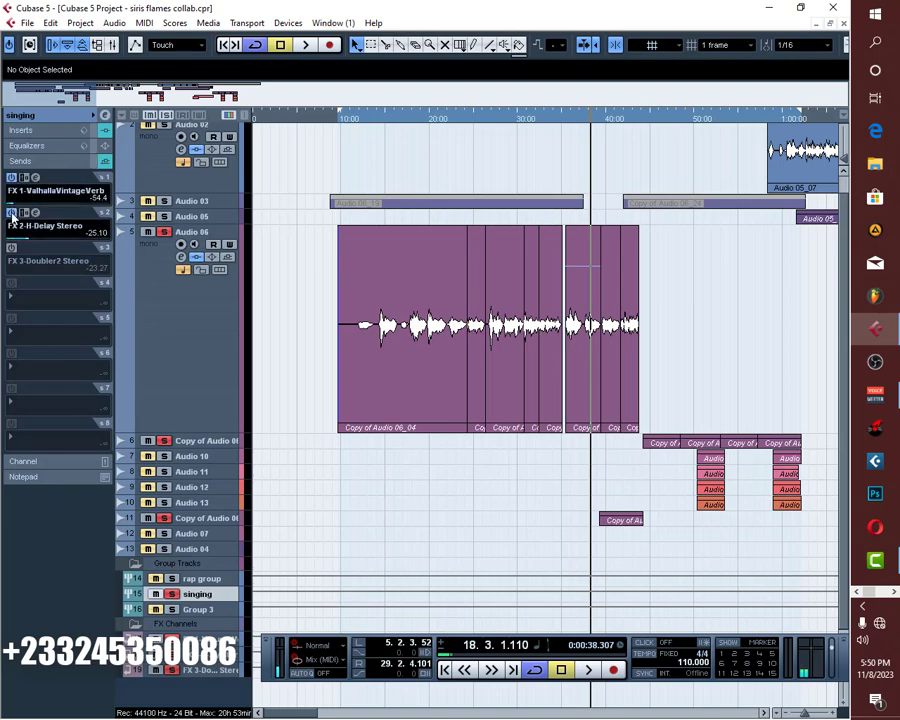
# Review the ValhallaVintageVerb settings, close the reverb, and play the vocal from about 14 seconds with the sends active
pyautogui.doubleClick(47, 189)
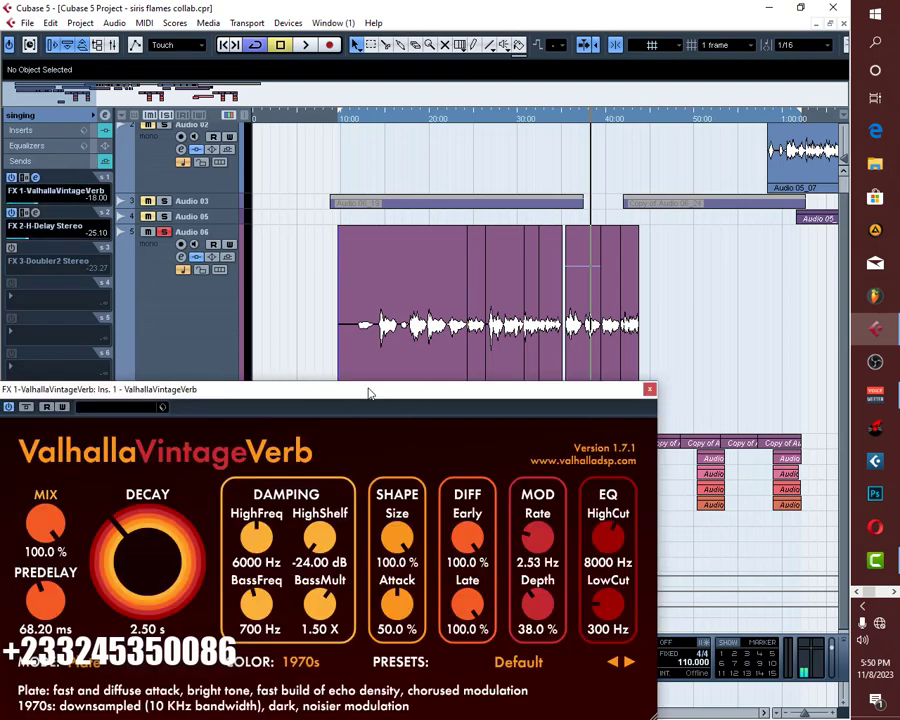
pyautogui.moveTo(366, 388); pyautogui.dragTo(488, 194)
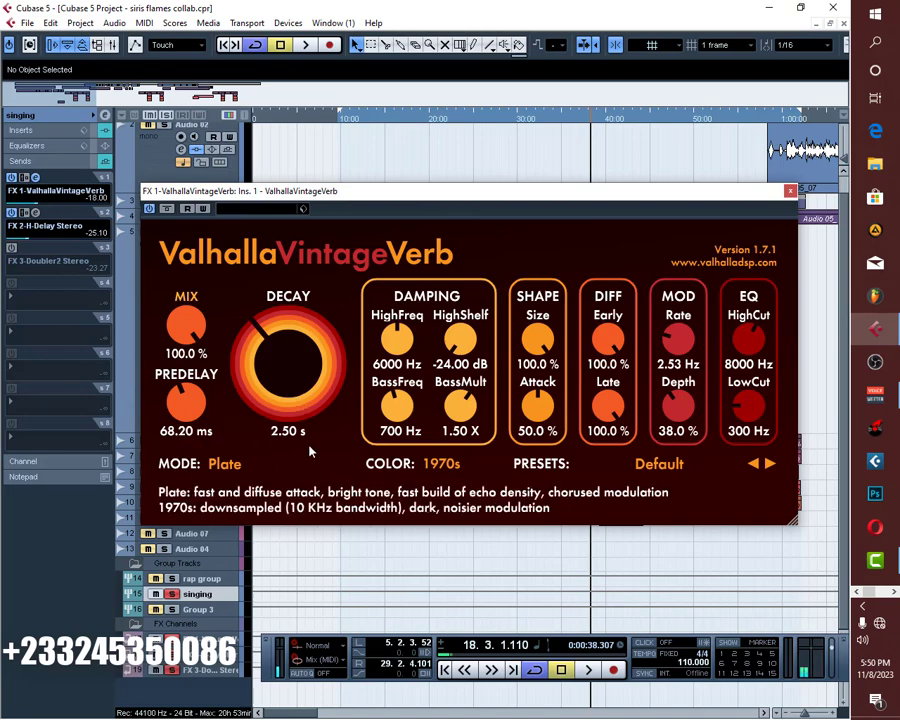
pyautogui.click(790, 191)
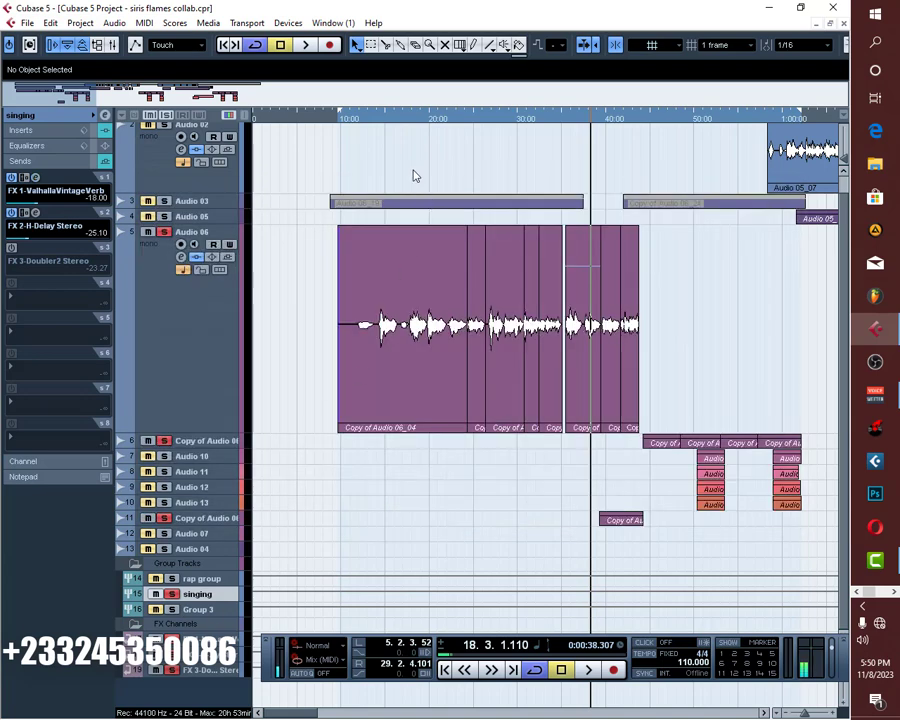
pyautogui.click(372, 121)
pyautogui.press('space')
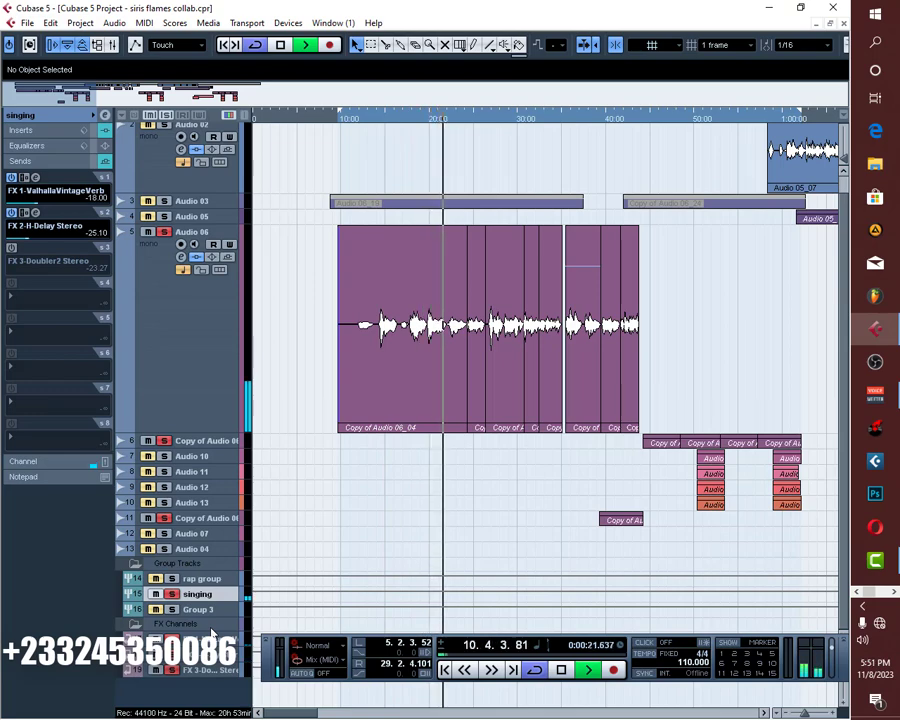
pyautogui.press('space')
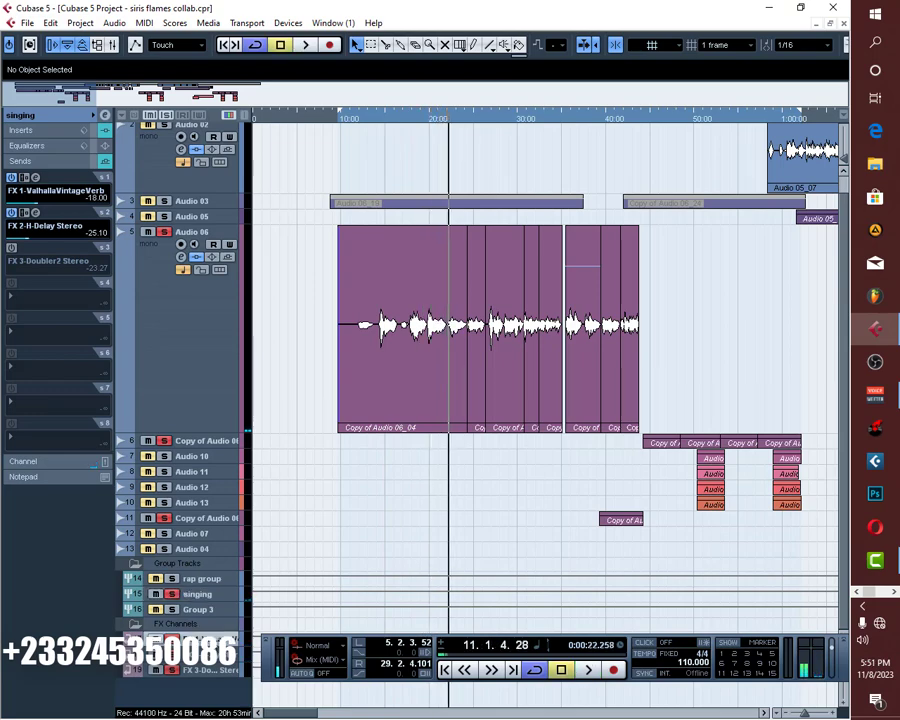
# Show the ValhallaVintageVerb FX channel's inserts and review its RCompressor threshold, ratio, attack and release settings before closing it
pyautogui.click(206, 640)
pyautogui.click(40, 134)
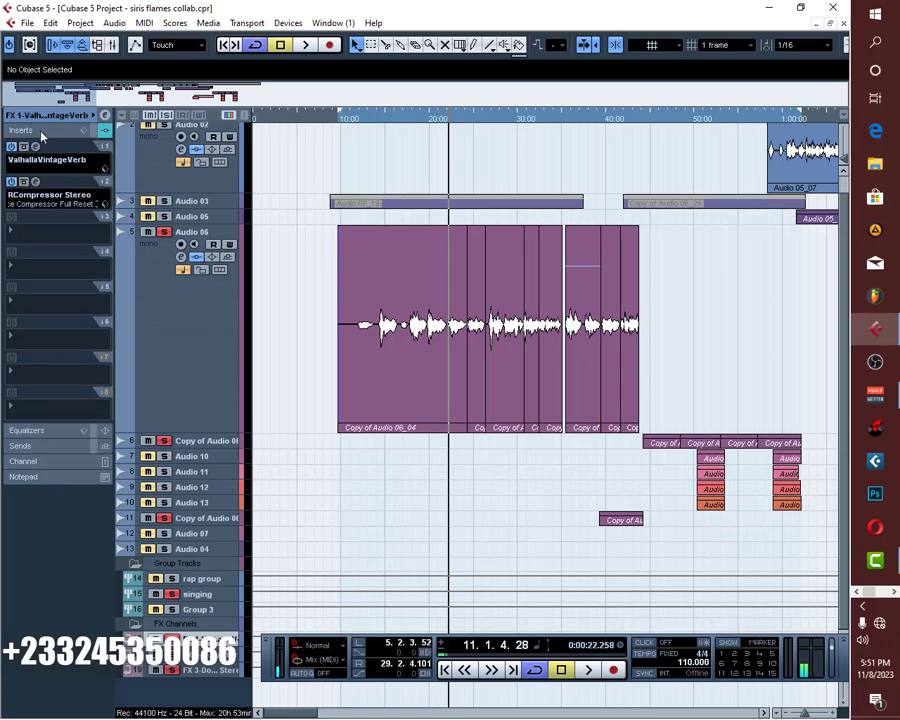
pyautogui.click(36, 182)
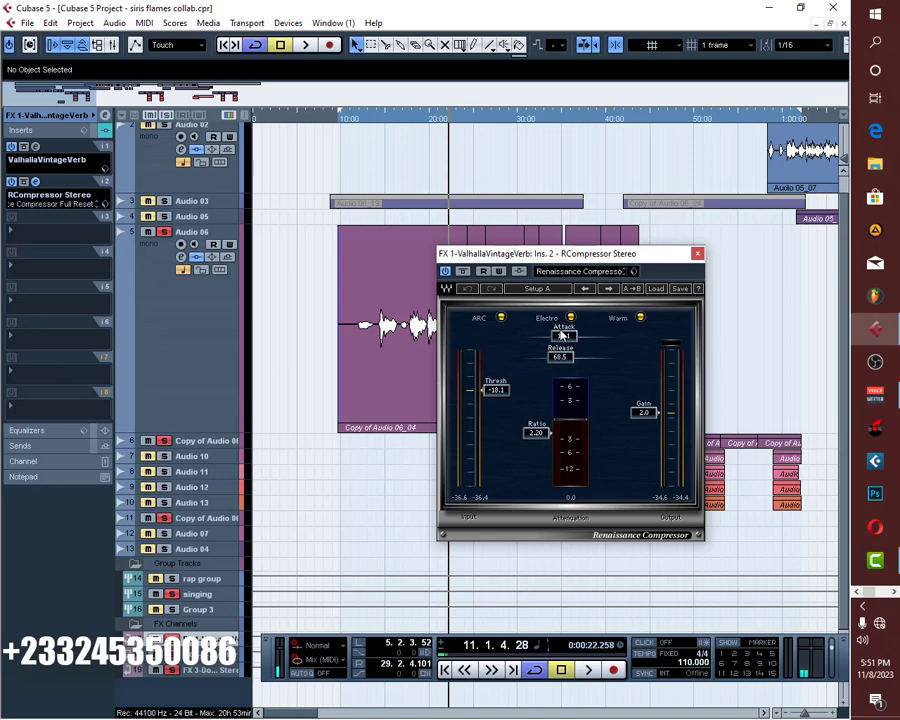
pyautogui.click(697, 253)
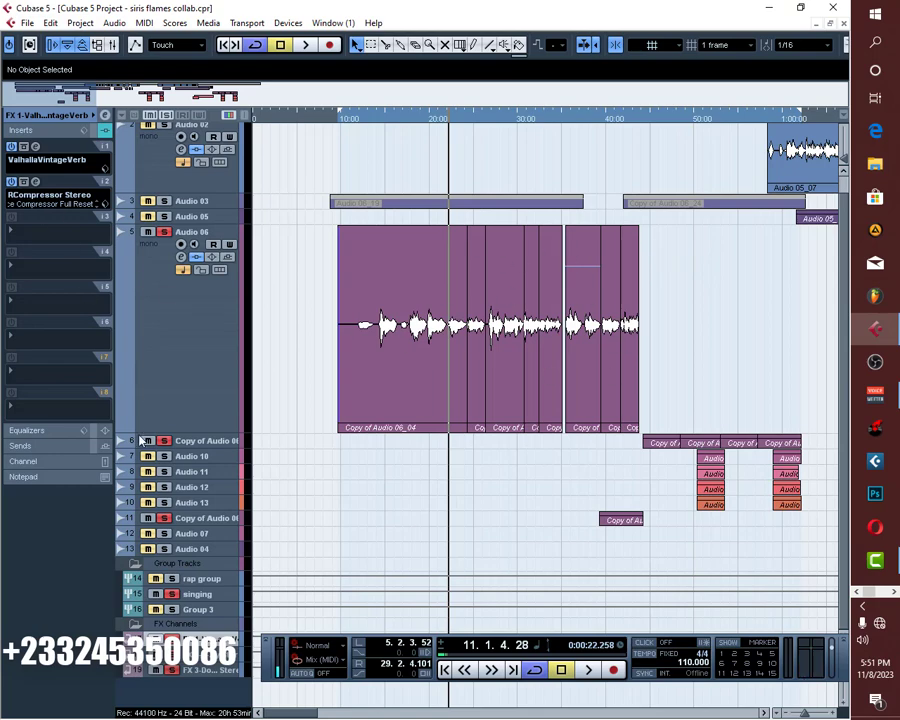
pyautogui.click(190, 654)
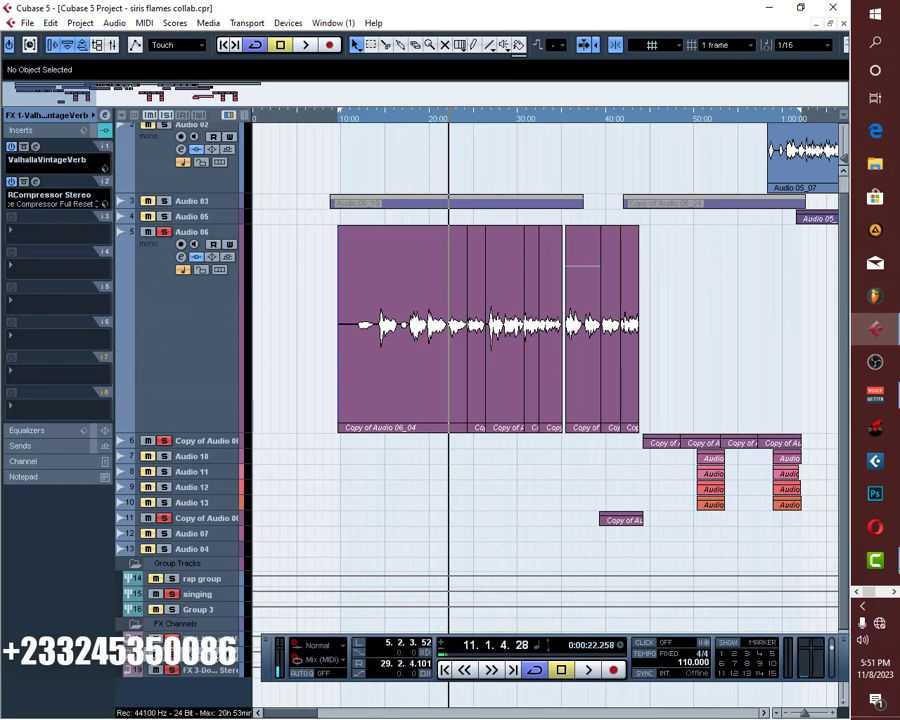
# Return to the singing group's sends and open H-Delay to review its delay, feedback, filter and analog settings
pyautogui.click(189, 594)
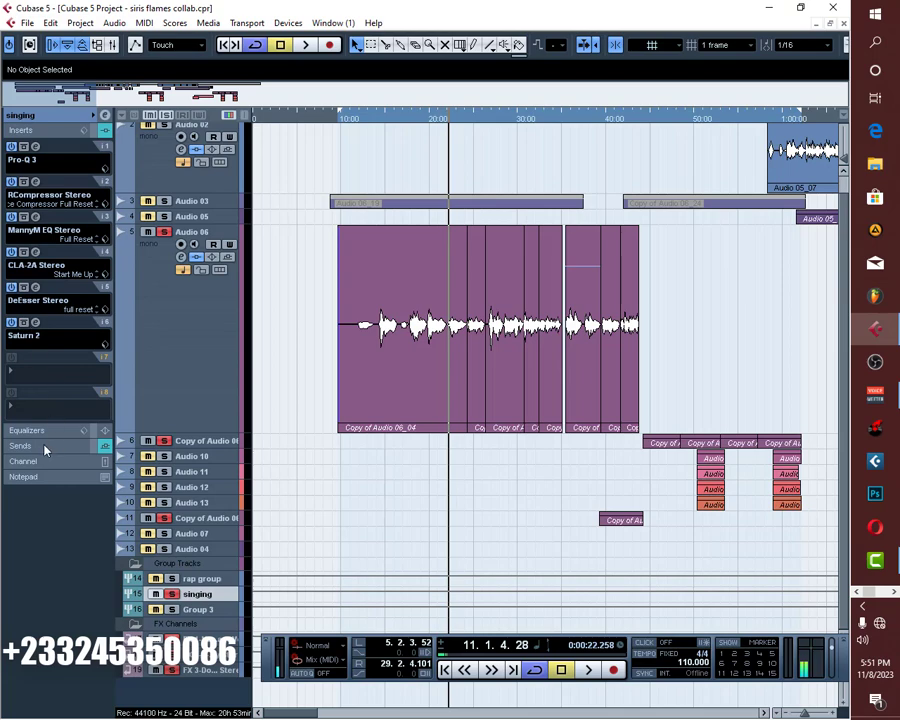
pyautogui.click(44, 451)
pyautogui.click(35, 212)
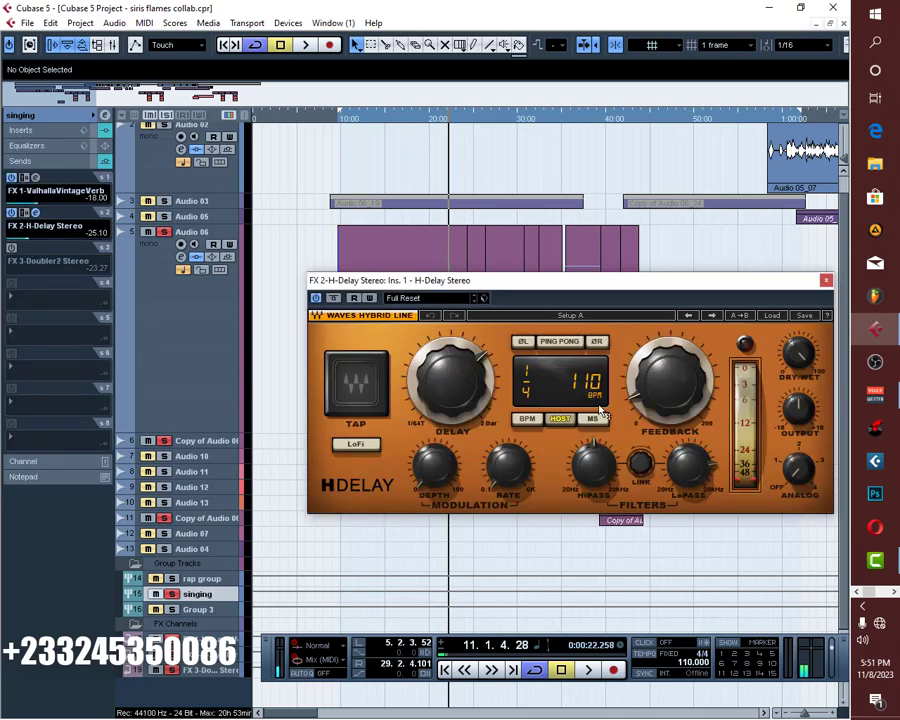
pyautogui.moveTo(605, 283); pyautogui.dragTo(546, 299)
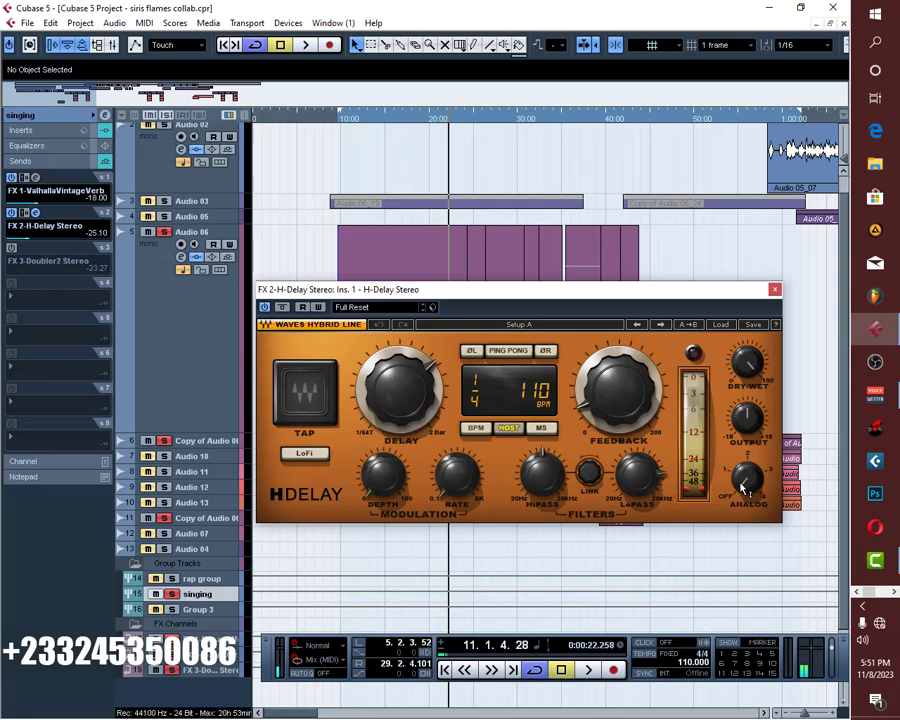
# Finish reviewing H-Delay's analog control, close the delay, and activate the singing group's Doubler2 Stereo send
pyautogui.moveTo(746, 489); pyautogui.dragTo(746, 472)
pyautogui.click(775, 289)
pyautogui.click(35, 260)
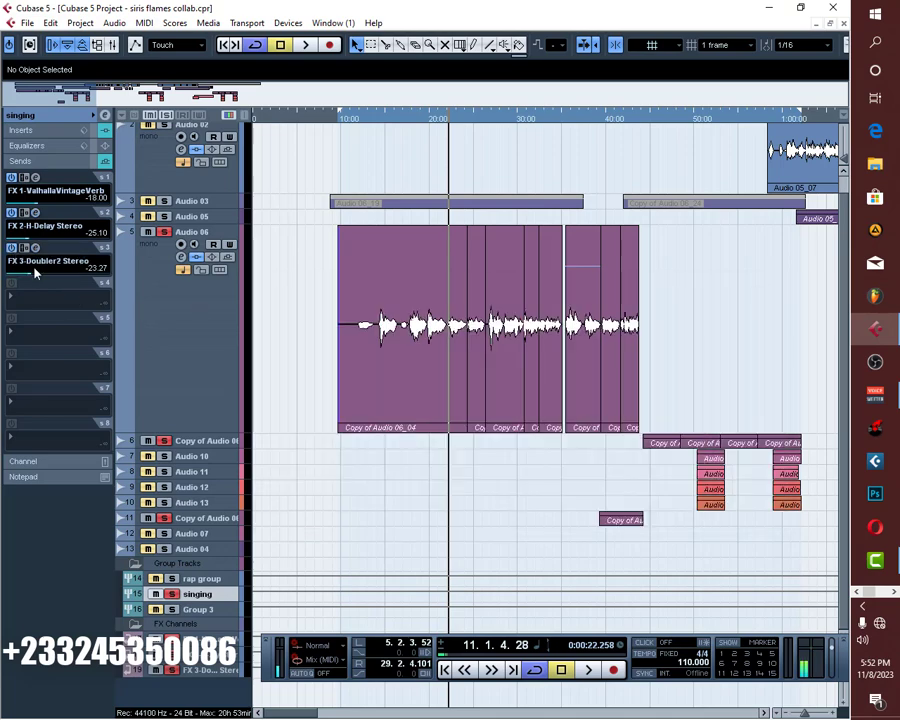
# Play the soloed vocal from about 14 seconds to about 35 seconds with the reverb, delay and doubler sends active
pyautogui.click(378, 120)
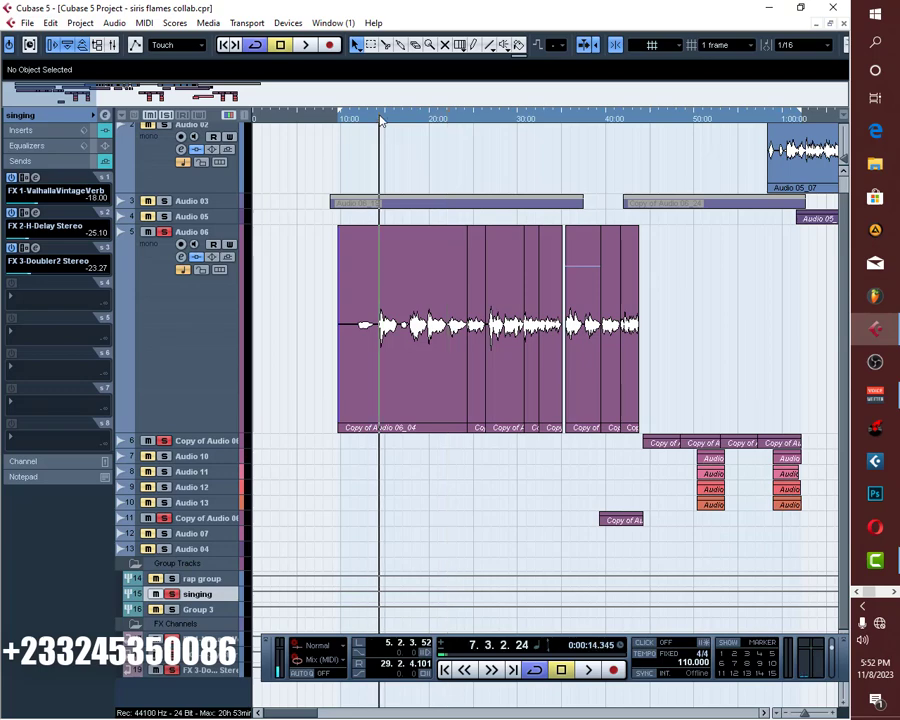
pyautogui.press('space')
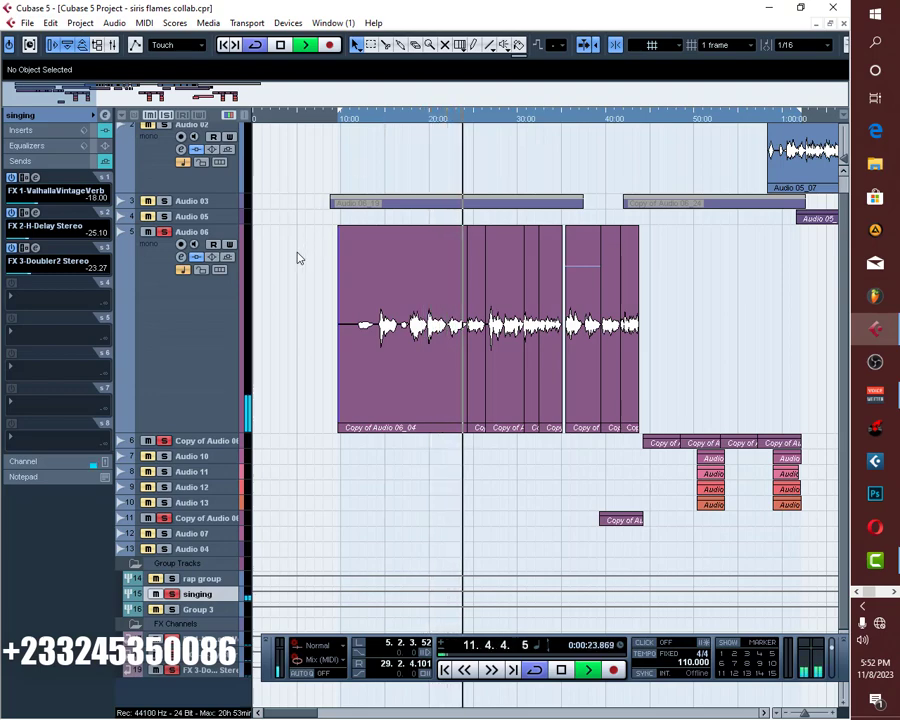
pyautogui.scroll(1, 297, 256)
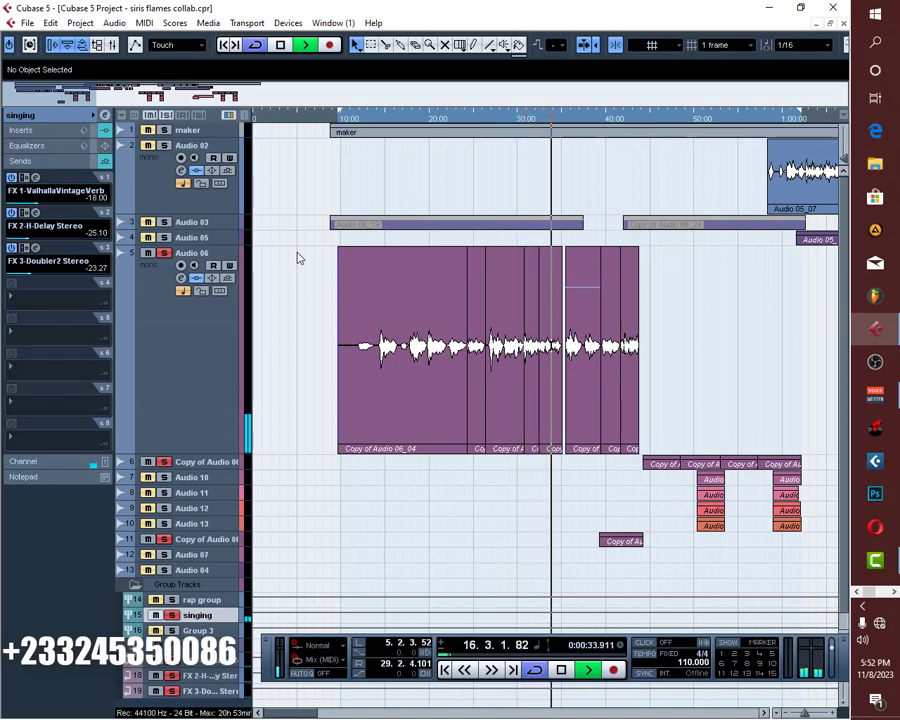
pyautogui.press('space')
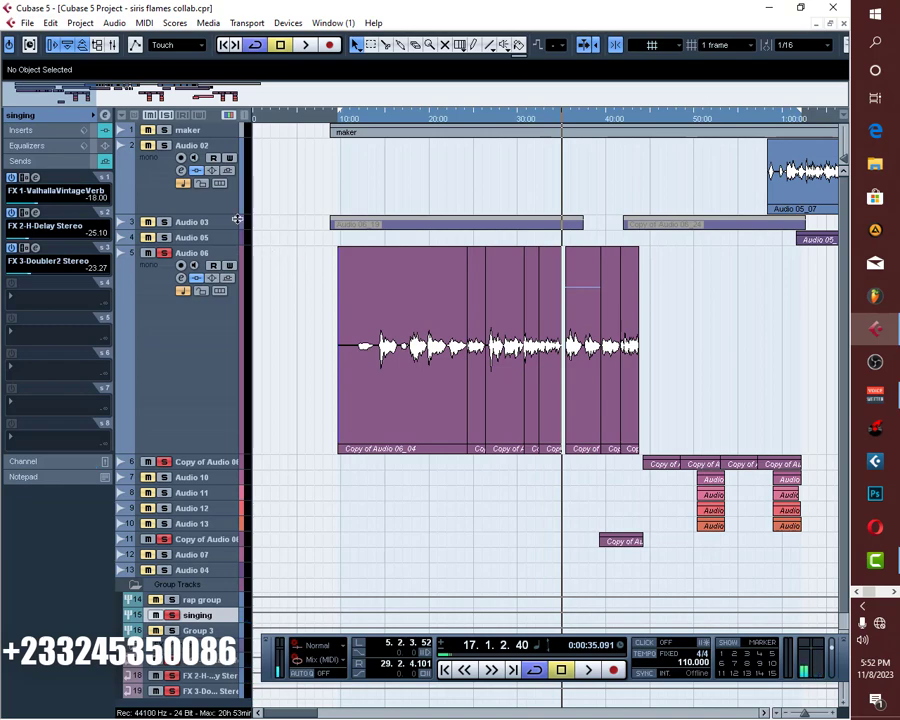
# Solo the maker track alongside the singing vocal and play both together from about 14 seconds to about 35 seconds
pyautogui.click(149, 128)
pyautogui.click(378, 118)
pyautogui.press('space')
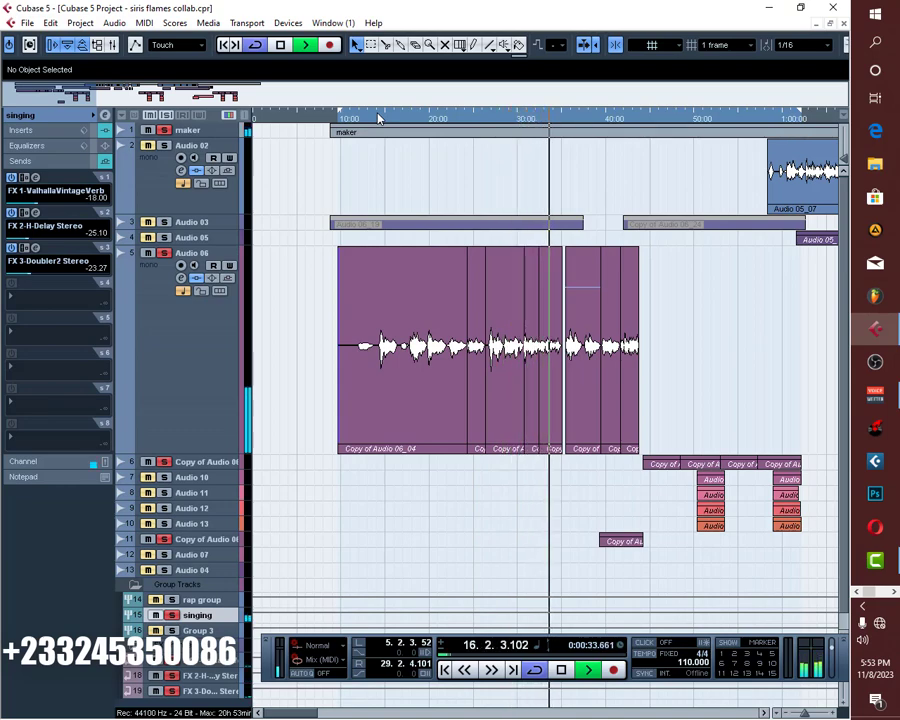
pyautogui.press('space')
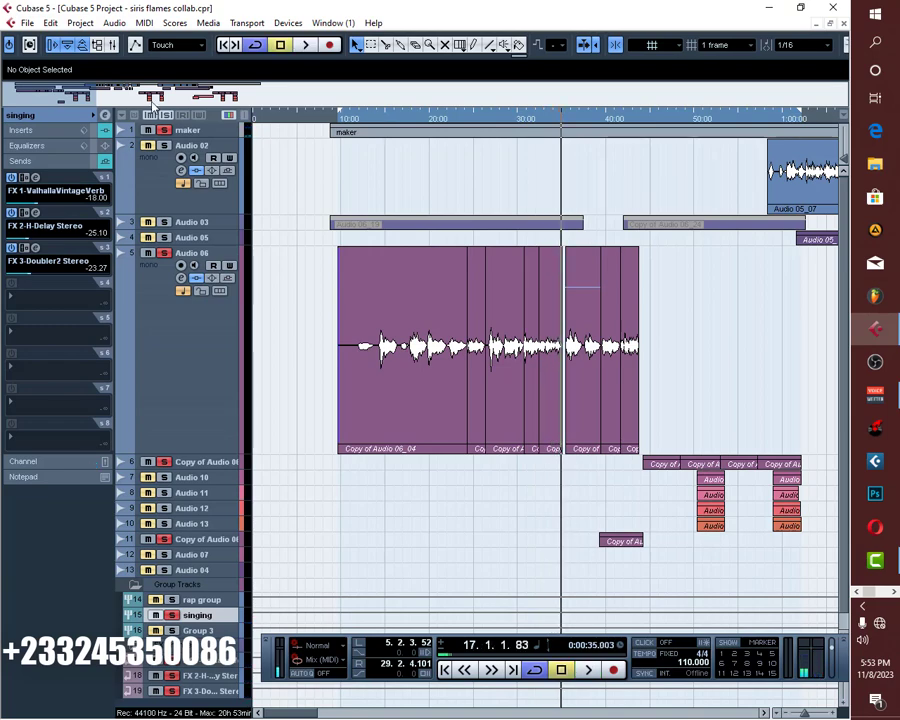
pyautogui.moveTo(117, 101); pyautogui.dragTo(401, 103)
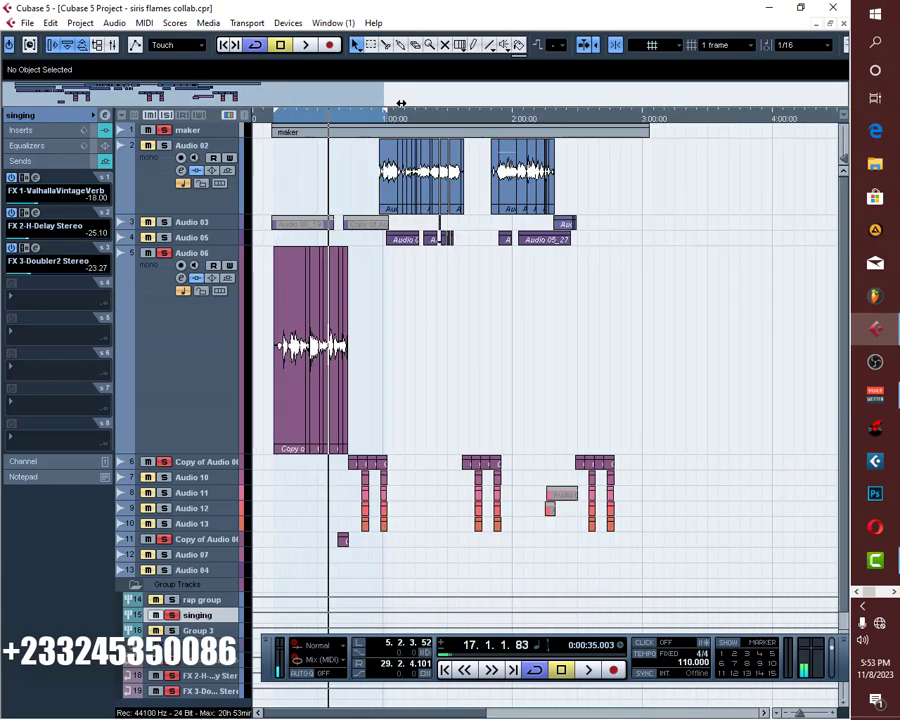